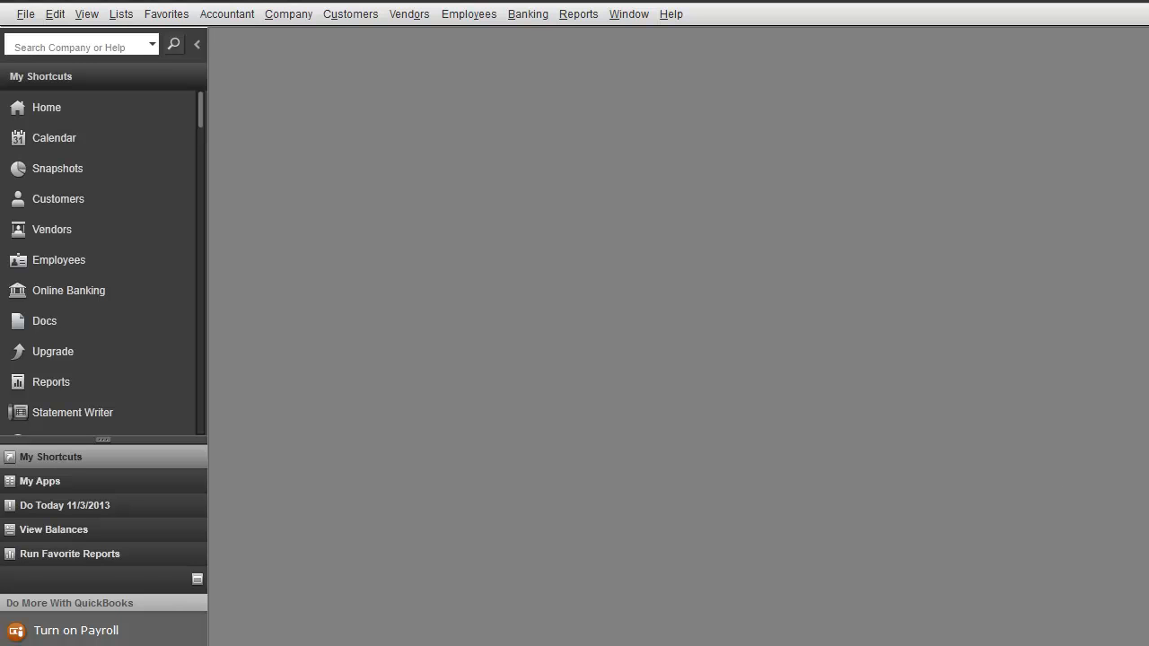
Step: Start a new invoice for the job Unit #101 under Property #1
click(349, 14)
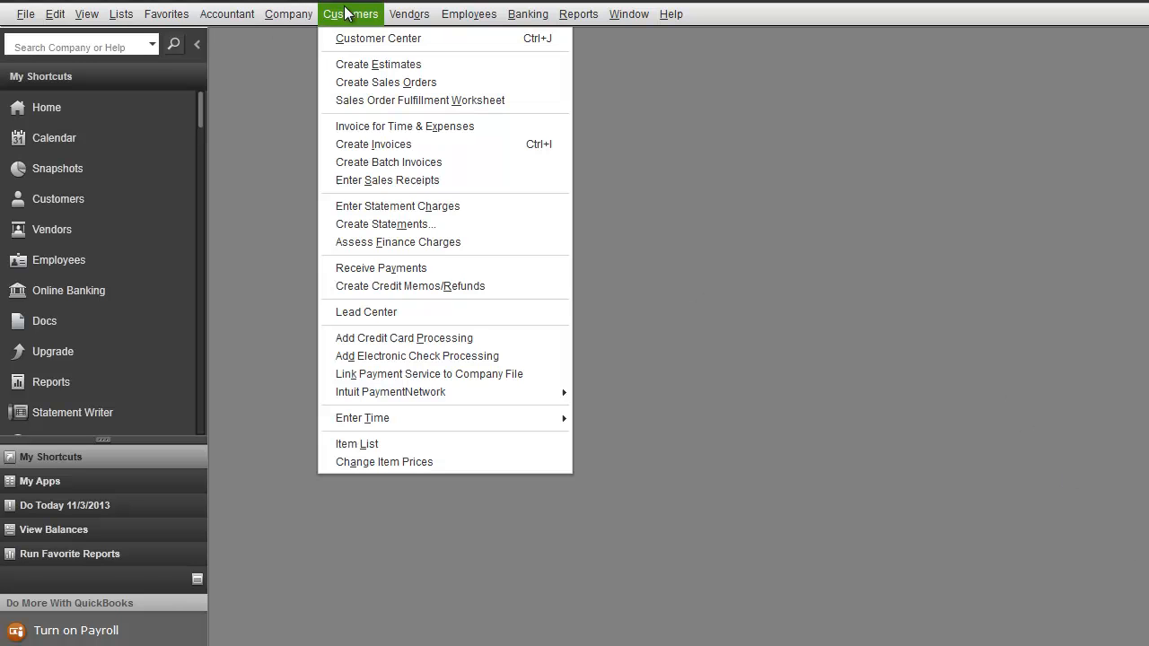
click(368, 144)
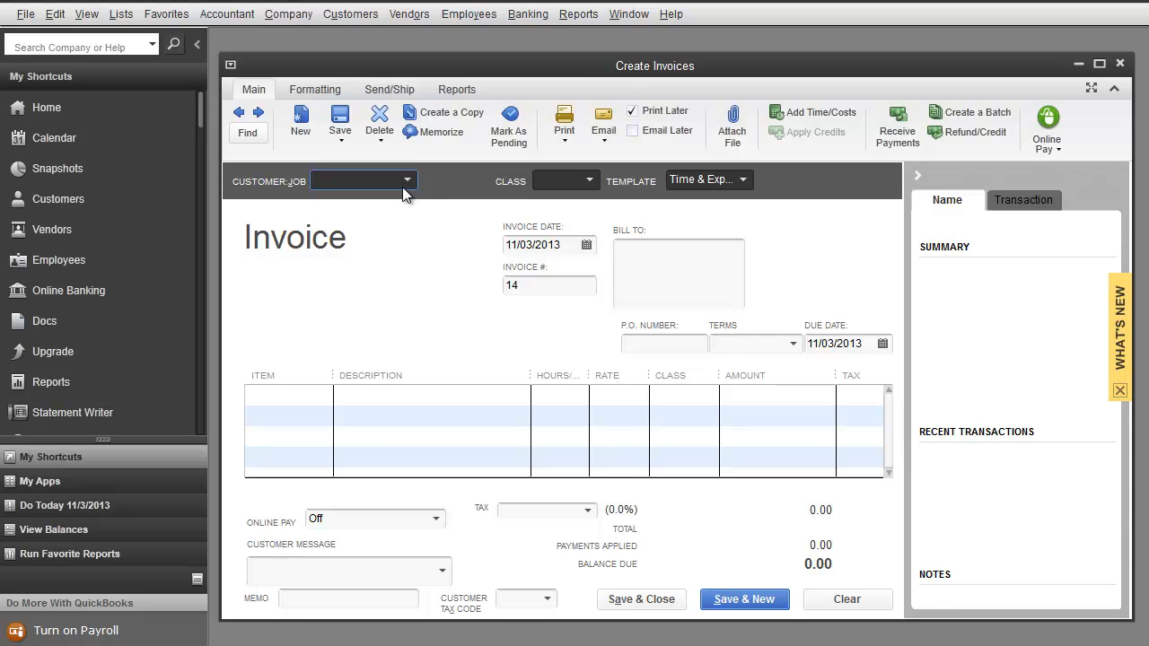
click(408, 179)
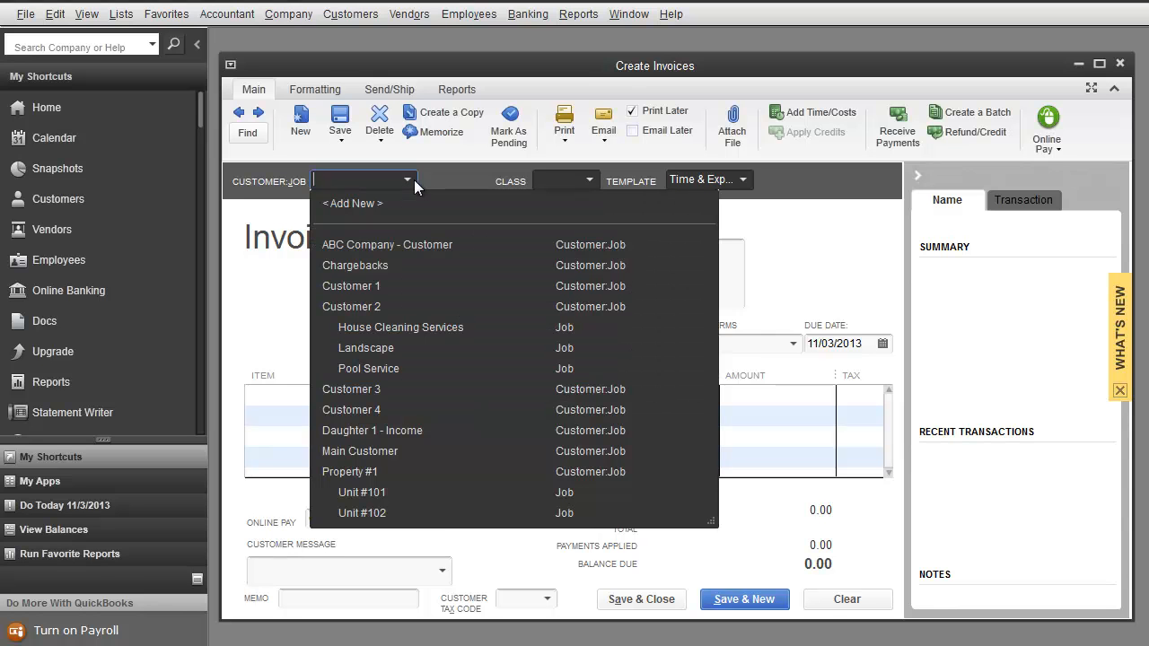
click(381, 495)
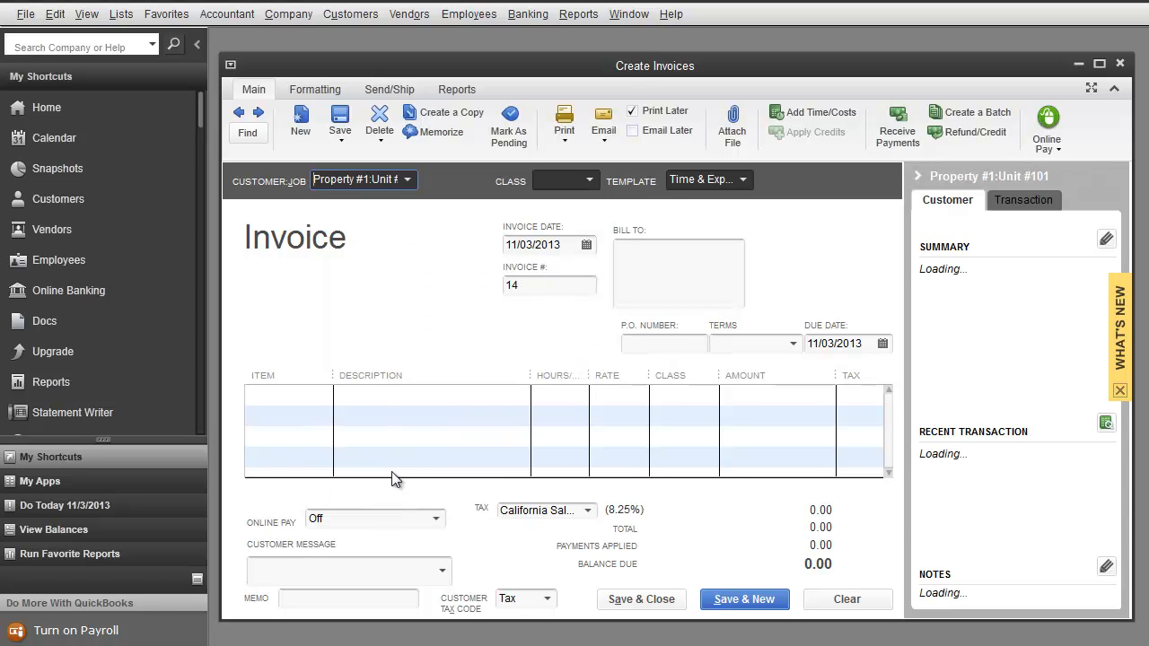
Step: Set the invoice date to 11/01/2013, keeping the proposed invoice number
key(Tab)
key(Tab)
key(Tab)
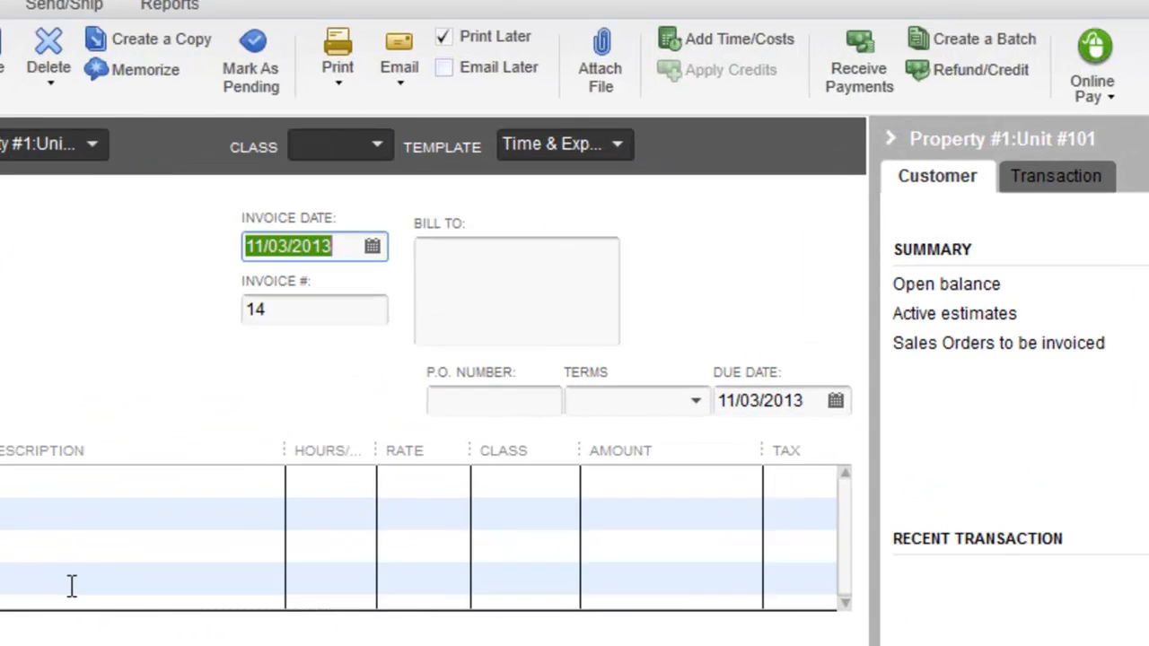
text(11)
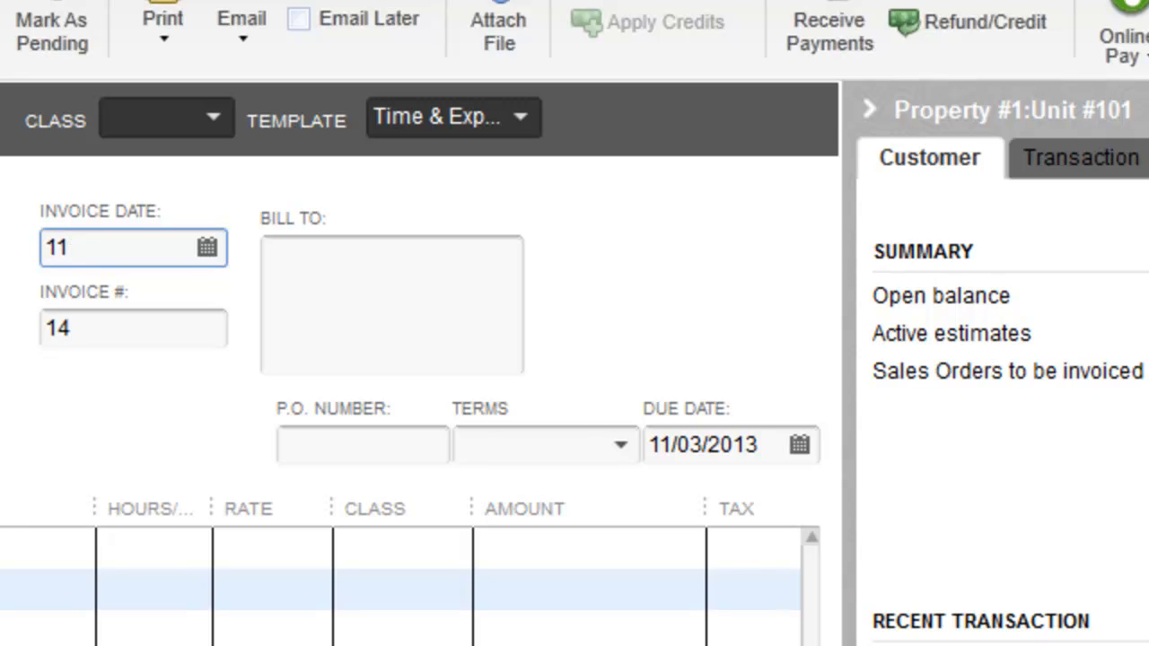
text(/1)
key(Tab)
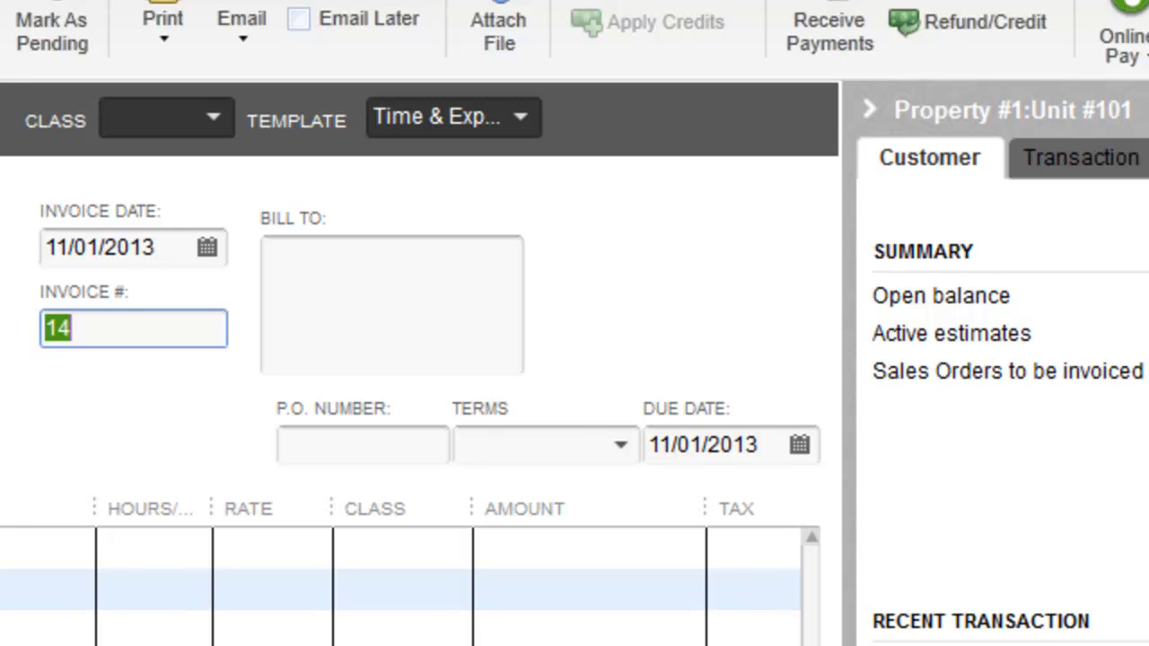
key(Tab)
key(Tab)
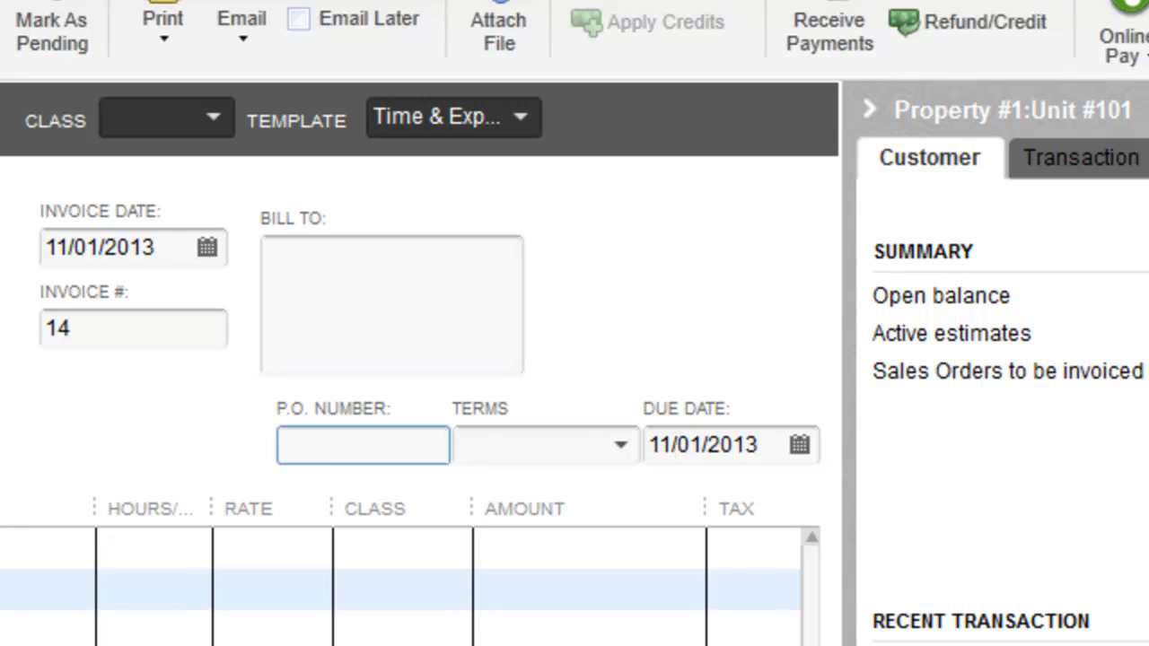
Step: Assign the class Property #1 to the whole invoice
click(211, 118)
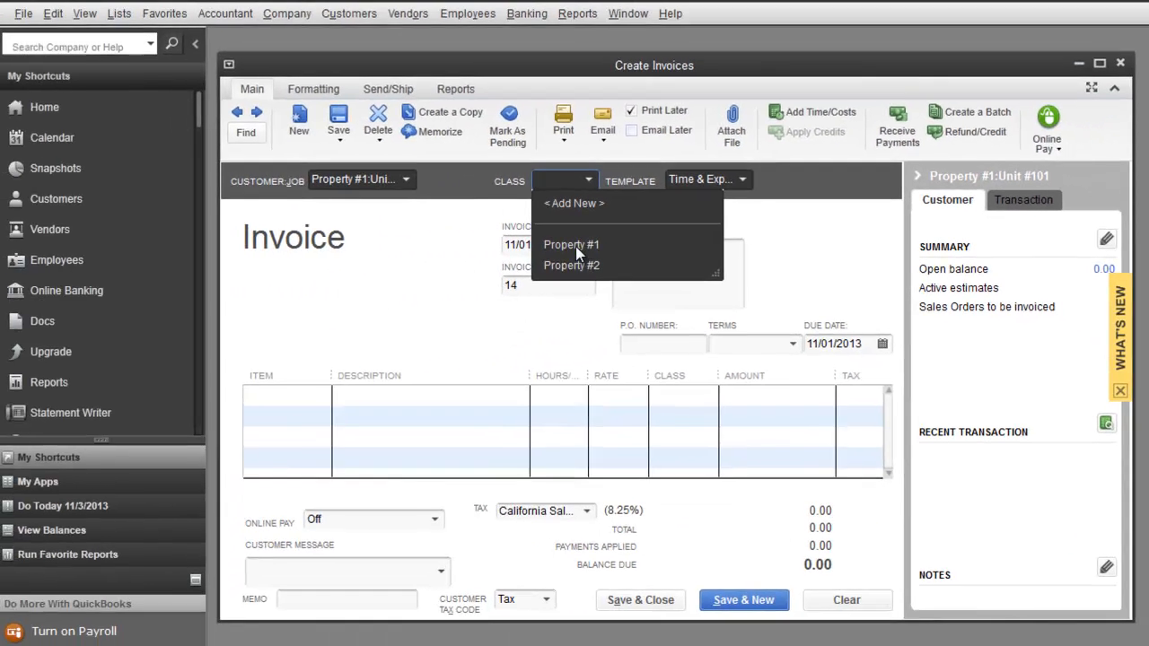
click(333, 250)
key(Tab)
key(Tab)
key(Tab)
key(Tab)
key(Tab)
key(Tab)
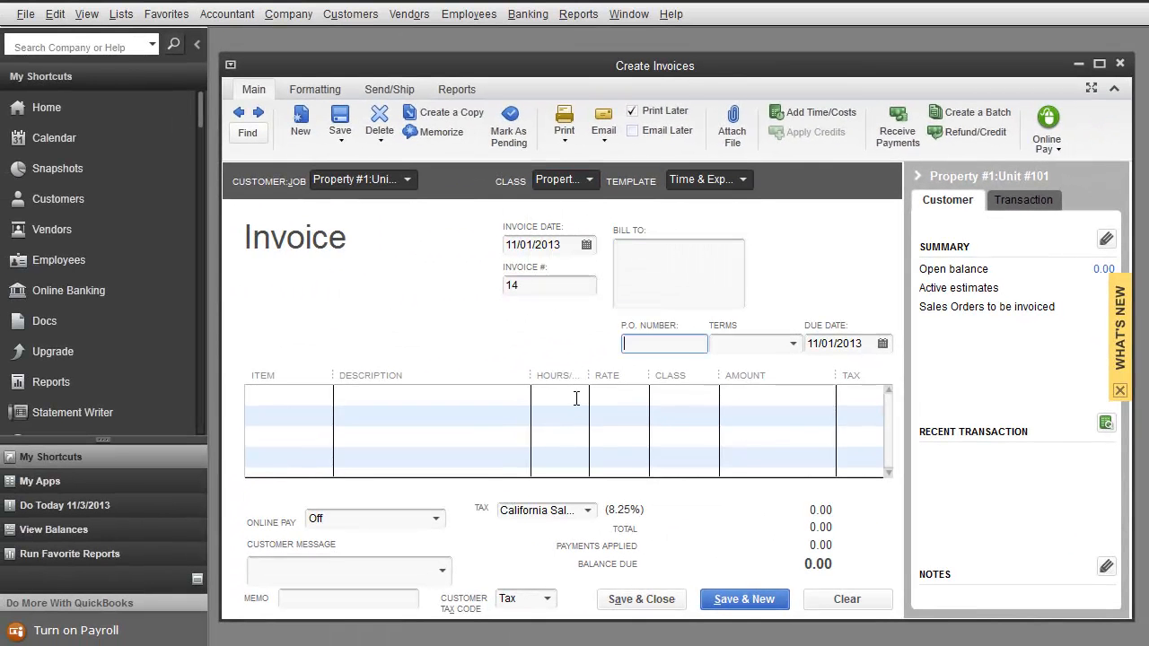
Step: Enter Rental Income as the item on the first invoice line and agree to set it up as a new item
key(Tab)
key(Tab)
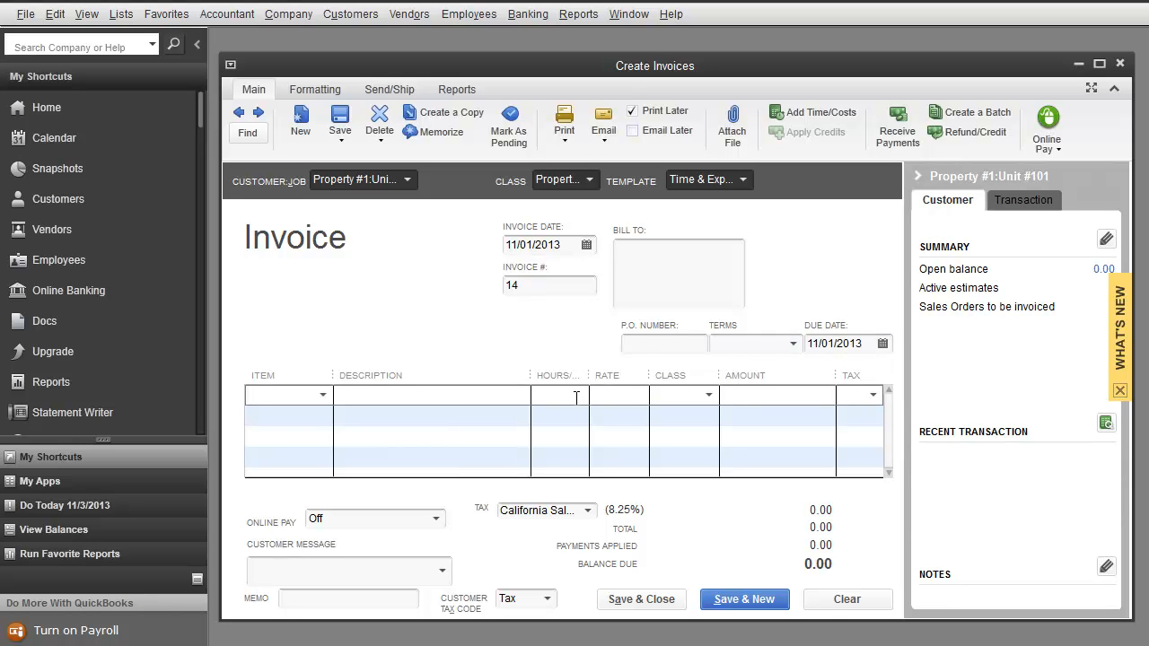
text(ren)
key(BackSpace)
key(BackSpace)
key(BackSpace)
text(Rental Income)
key(Tab)
key(Return)
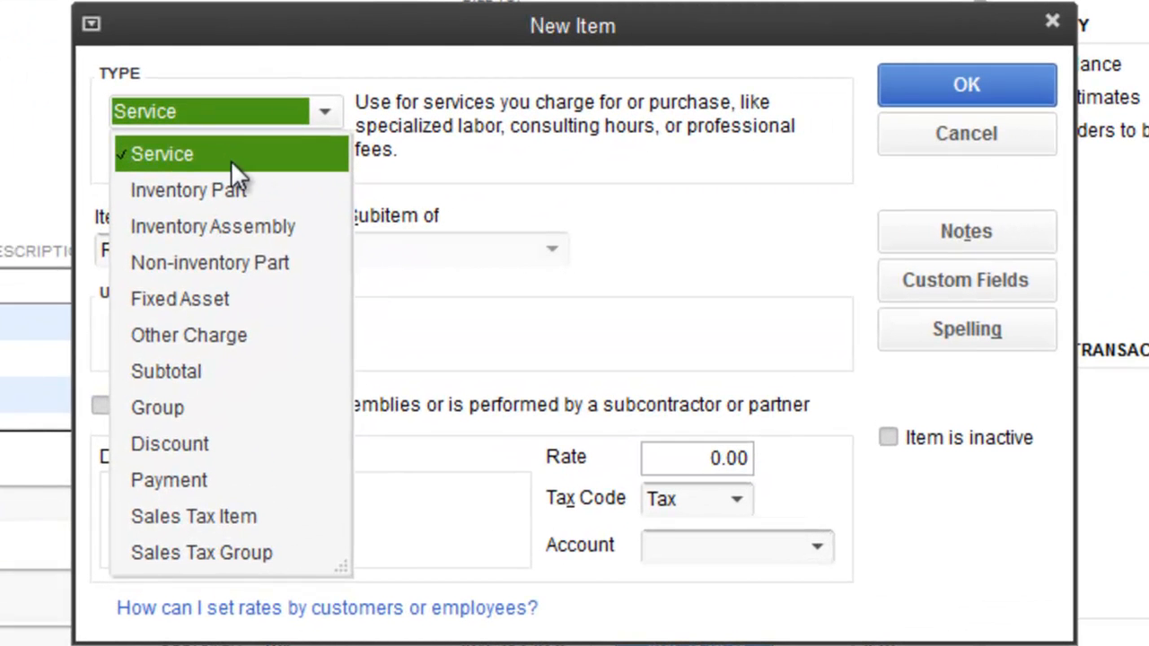
Step: Create the Rental Income item as a Service linked to the Rental Income account
click(411, 276)
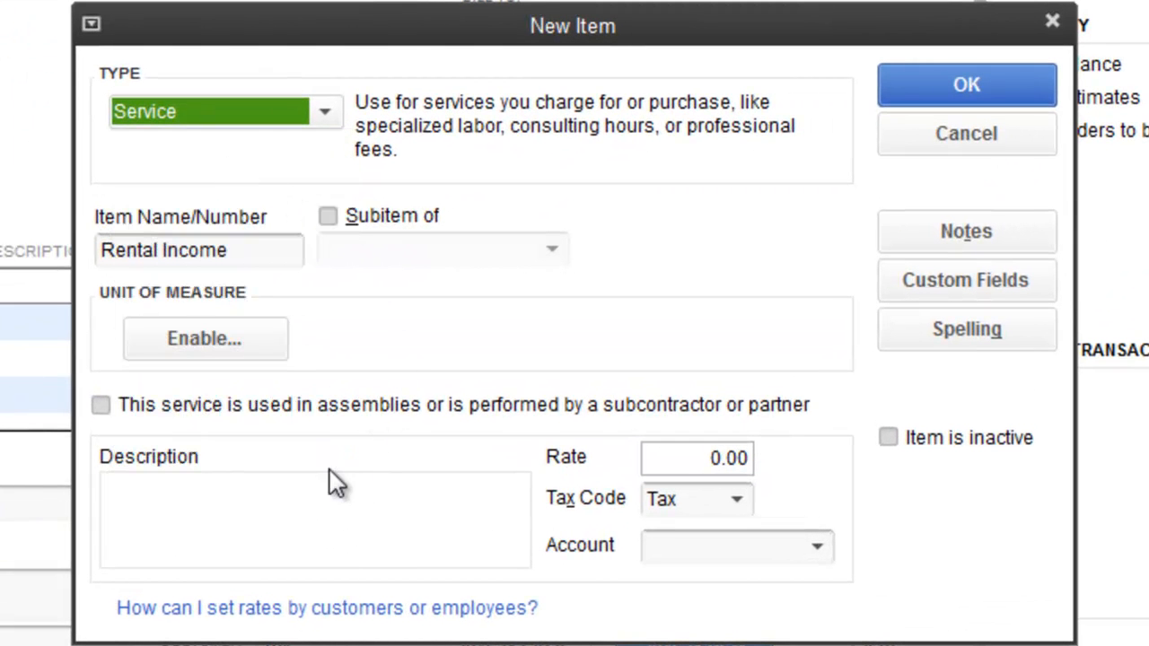
click(822, 547)
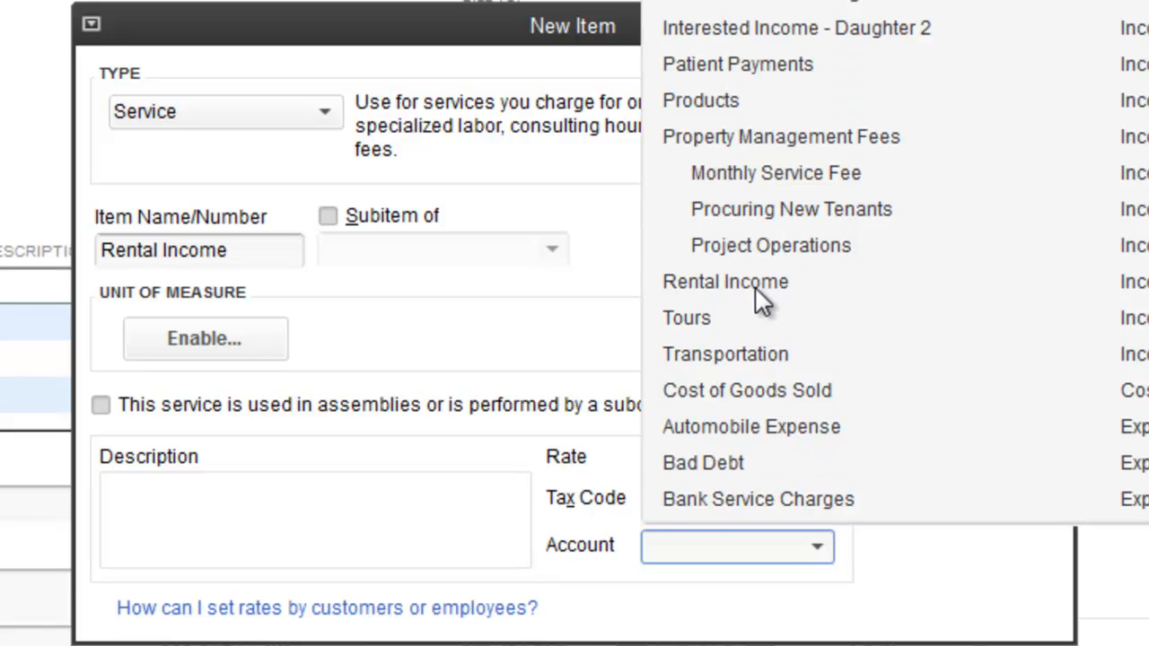
click(755, 288)
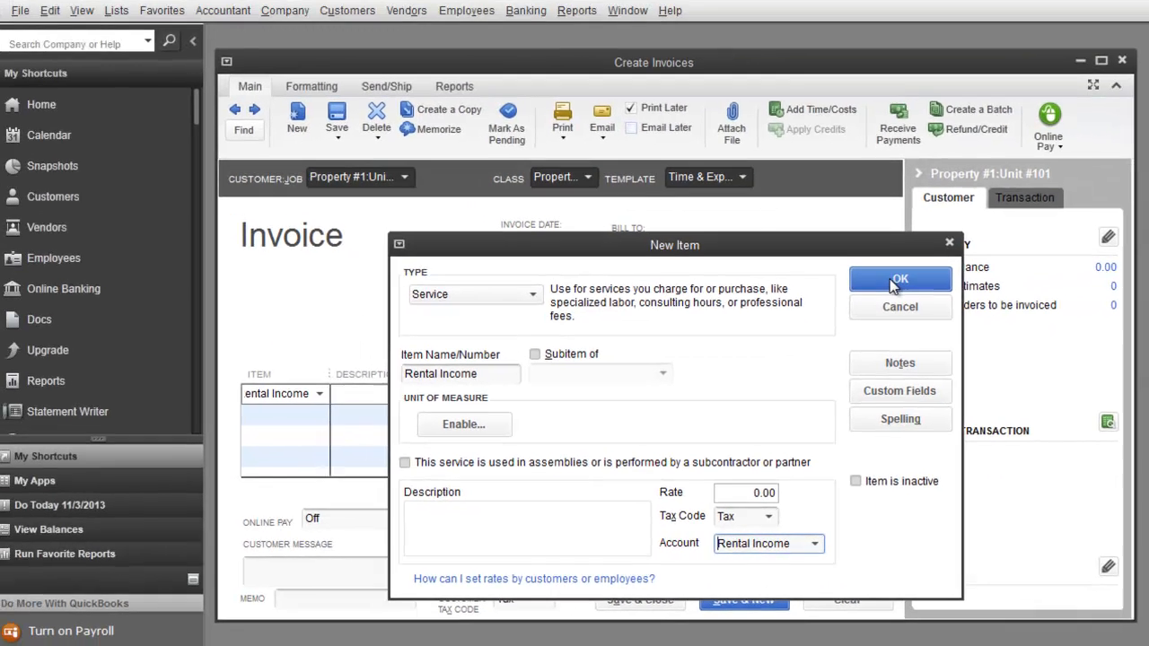
click(895, 281)
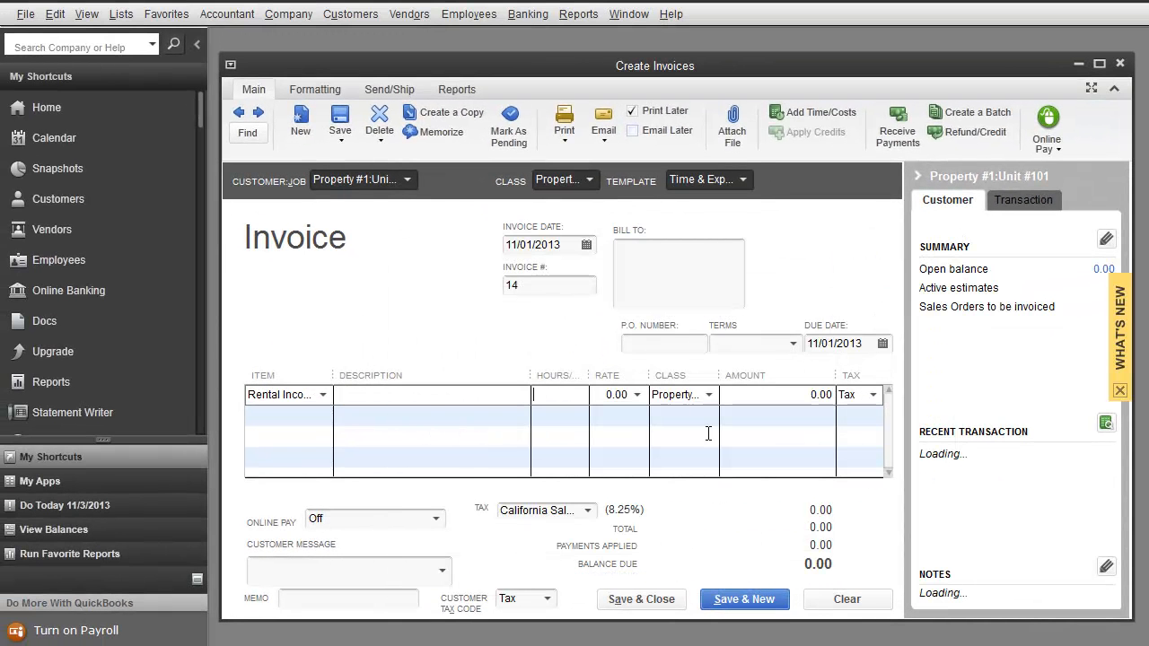
Step: Set the amount of the Rental Income line to 1,500
key(Tab)
key(Tab)
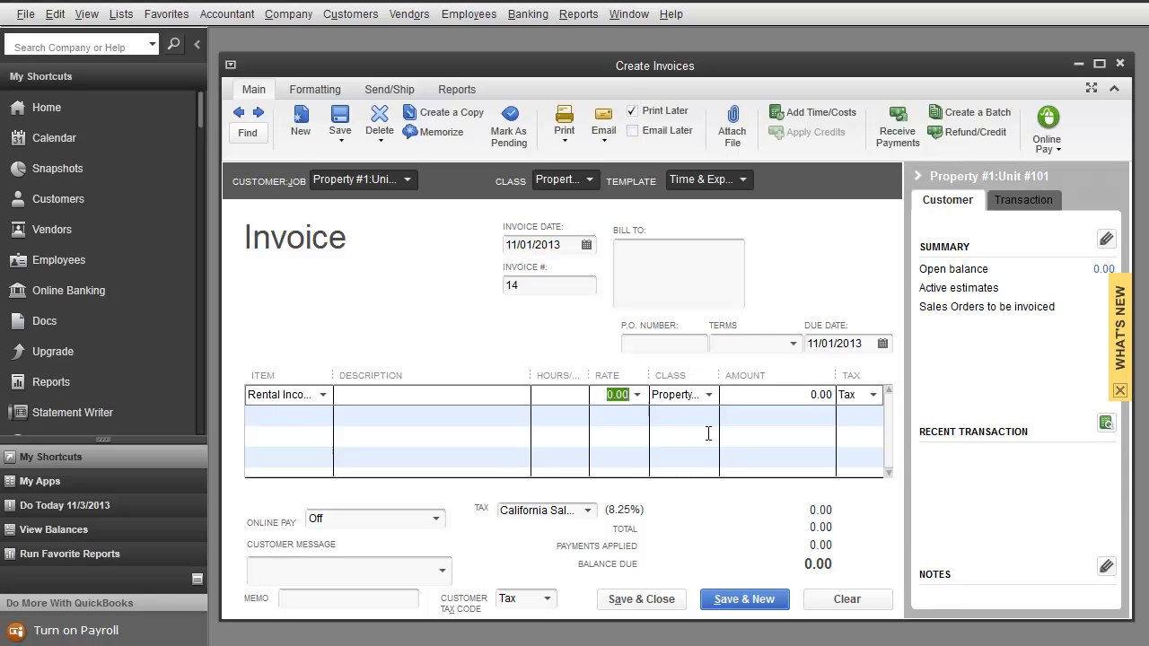
key(Tab)
key(Tab)
text(1500)
key(Tab)
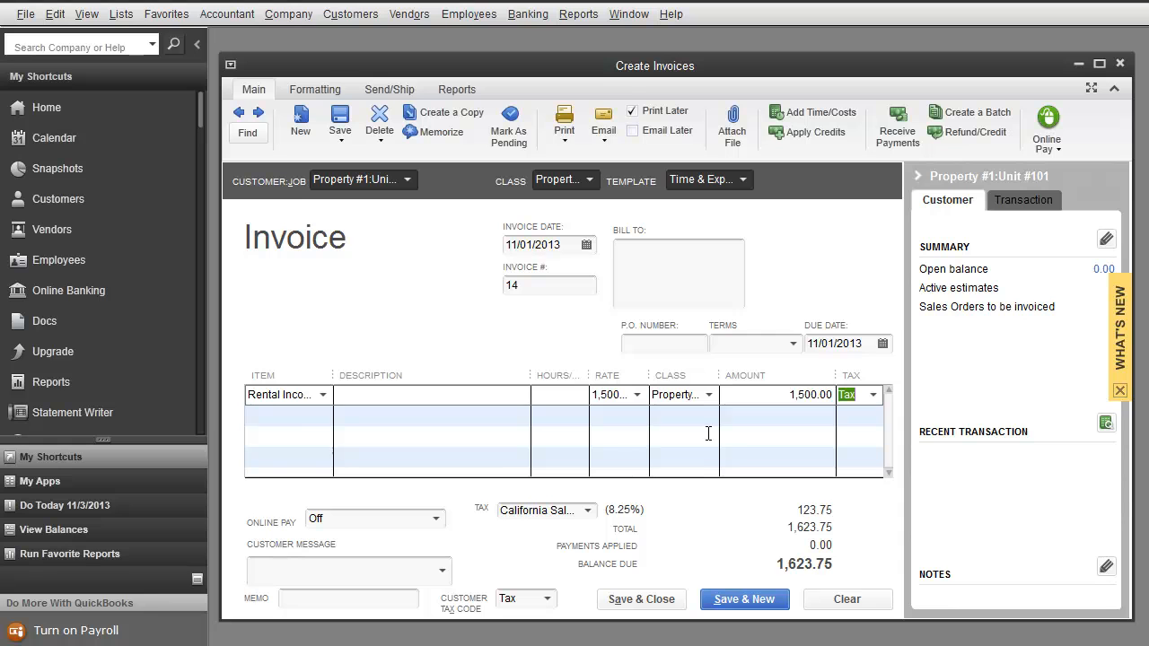
Step: Set the Rental Income line's tax code to Non and its class to Property #1
click(870, 395)
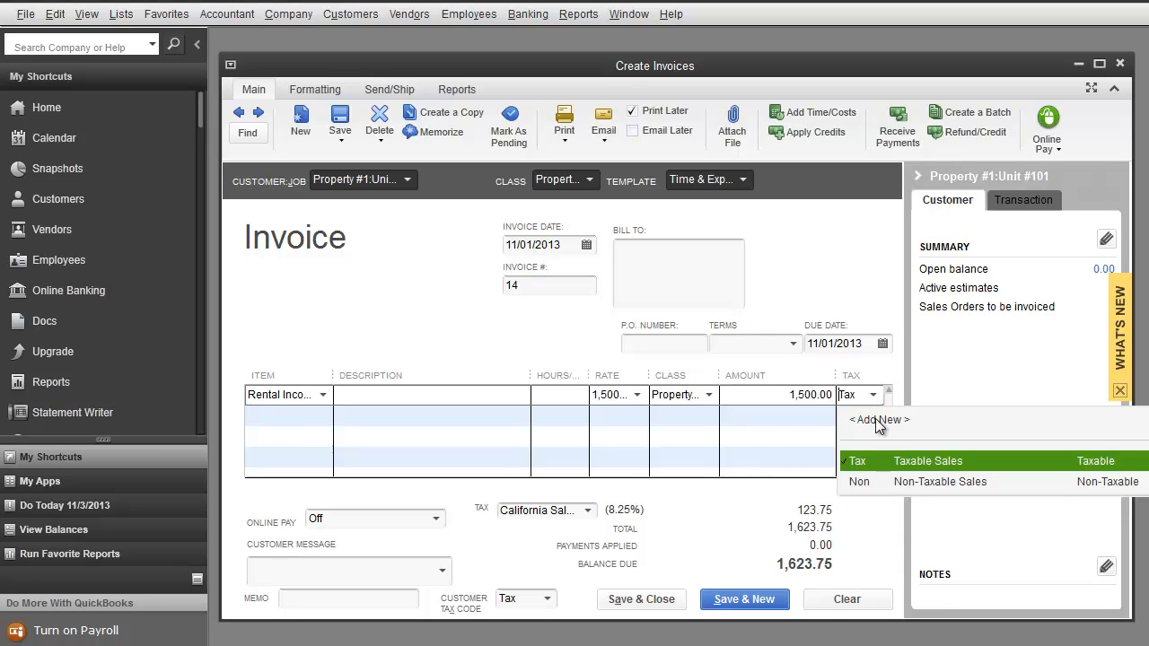
click(876, 481)
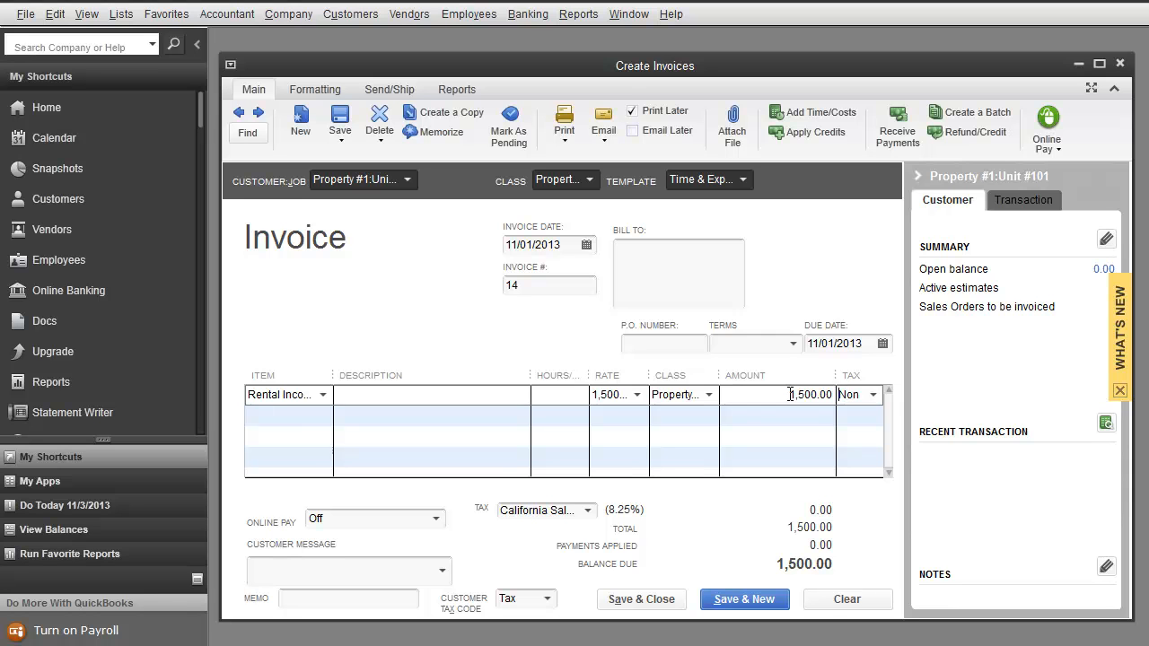
click(710, 396)
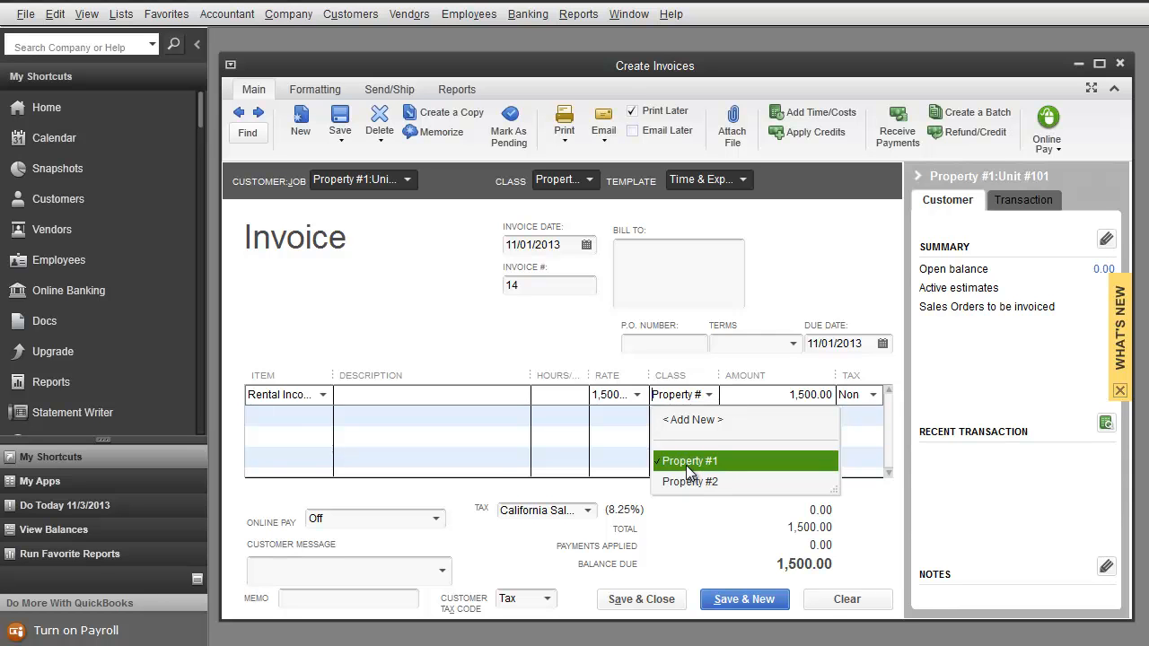
click(689, 466)
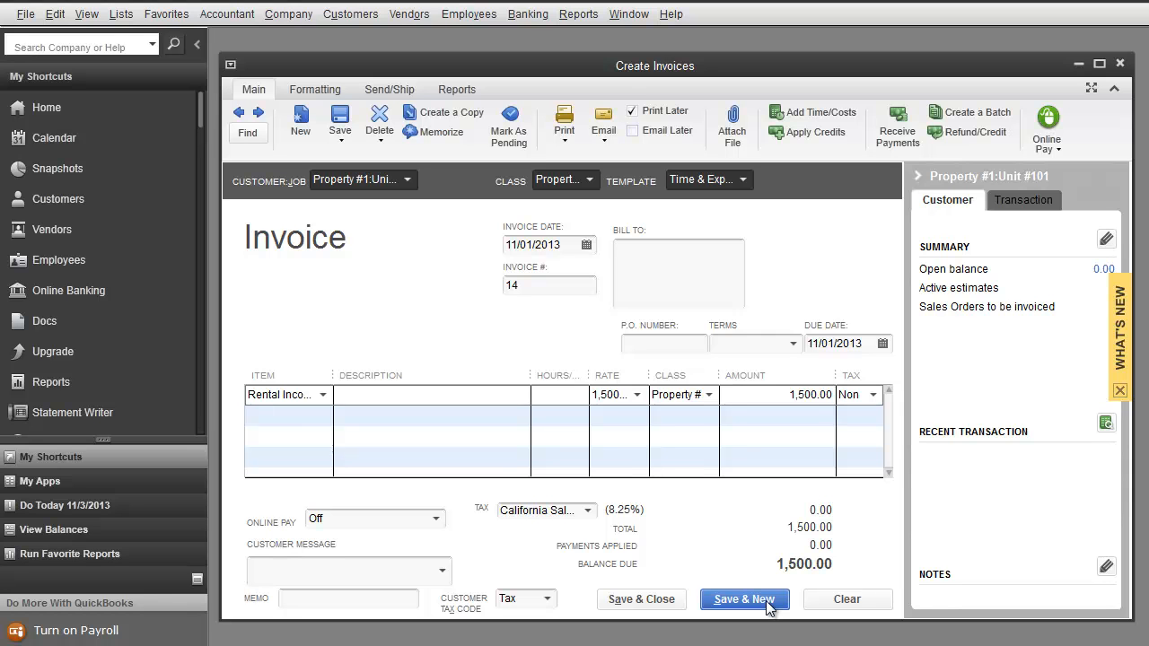
Step: Memorize the invoice as a monthly transaction on the reminders list, with the next date 12/01/2013
click(118, 14)
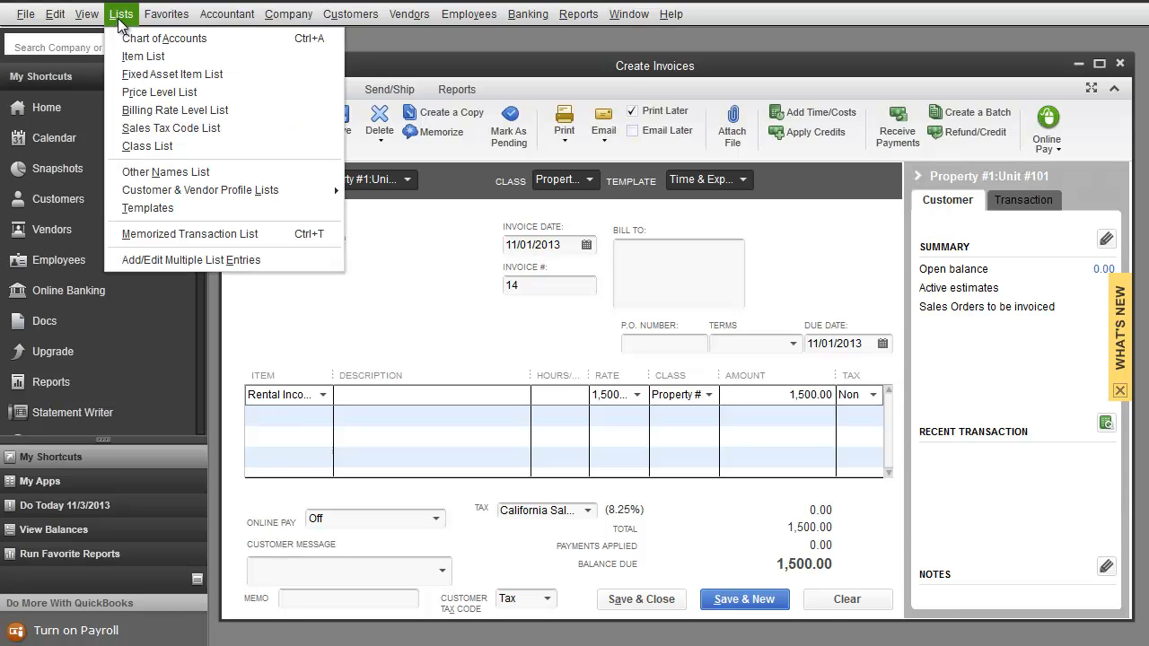
mouse_move(57, 15)
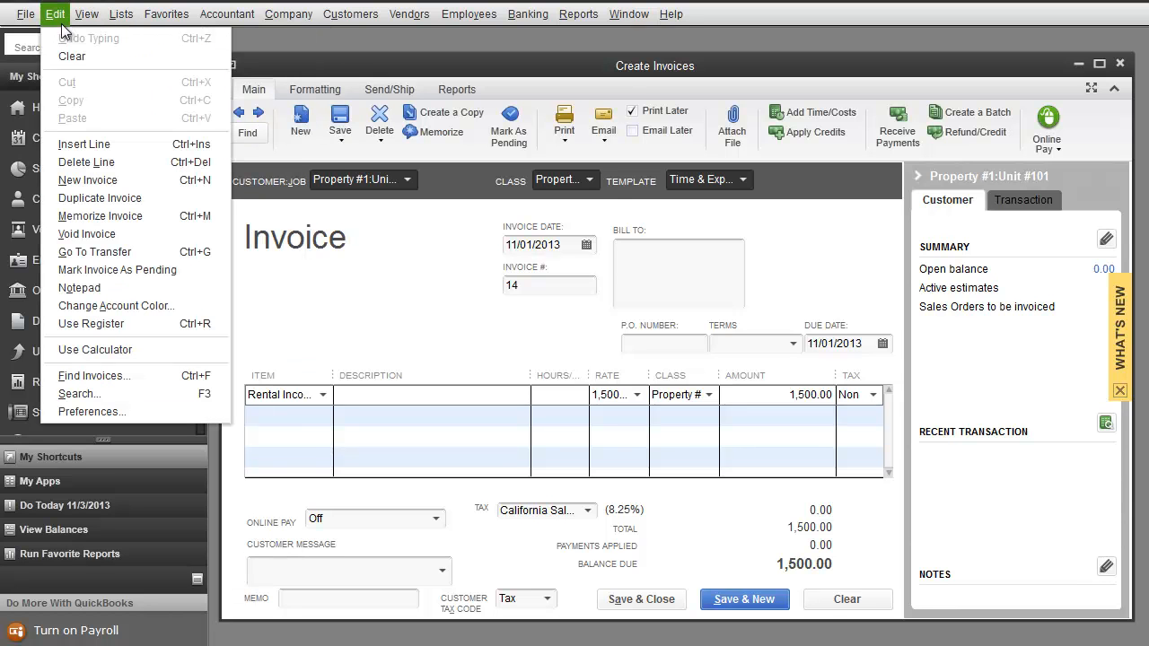
click(142, 213)
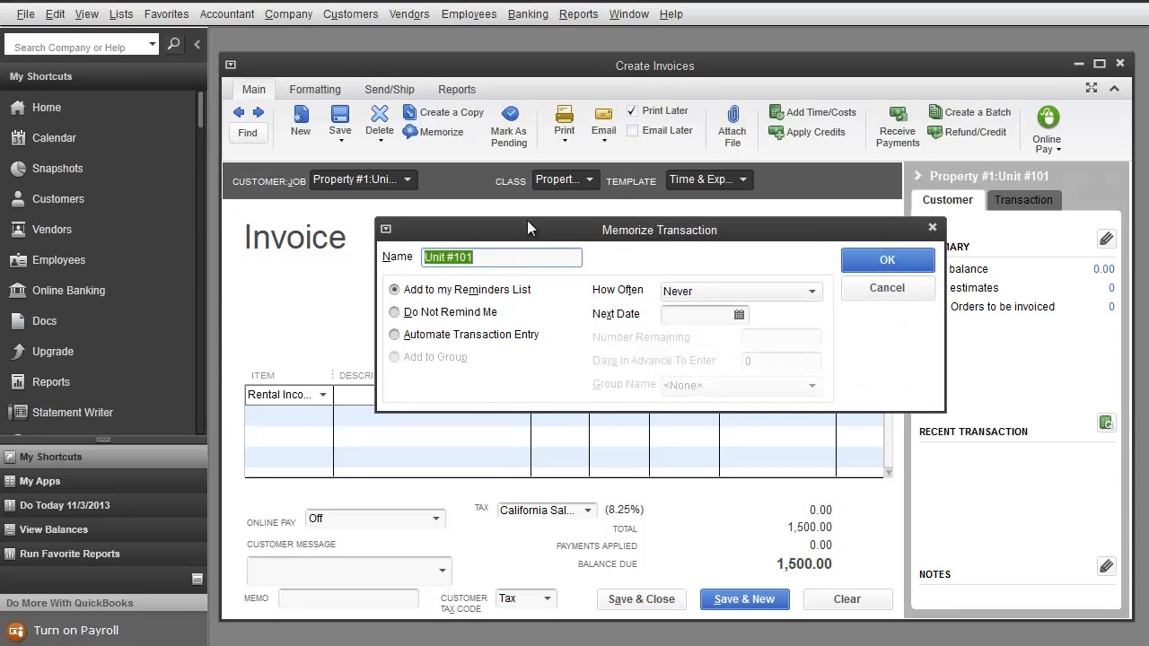
click(731, 291)
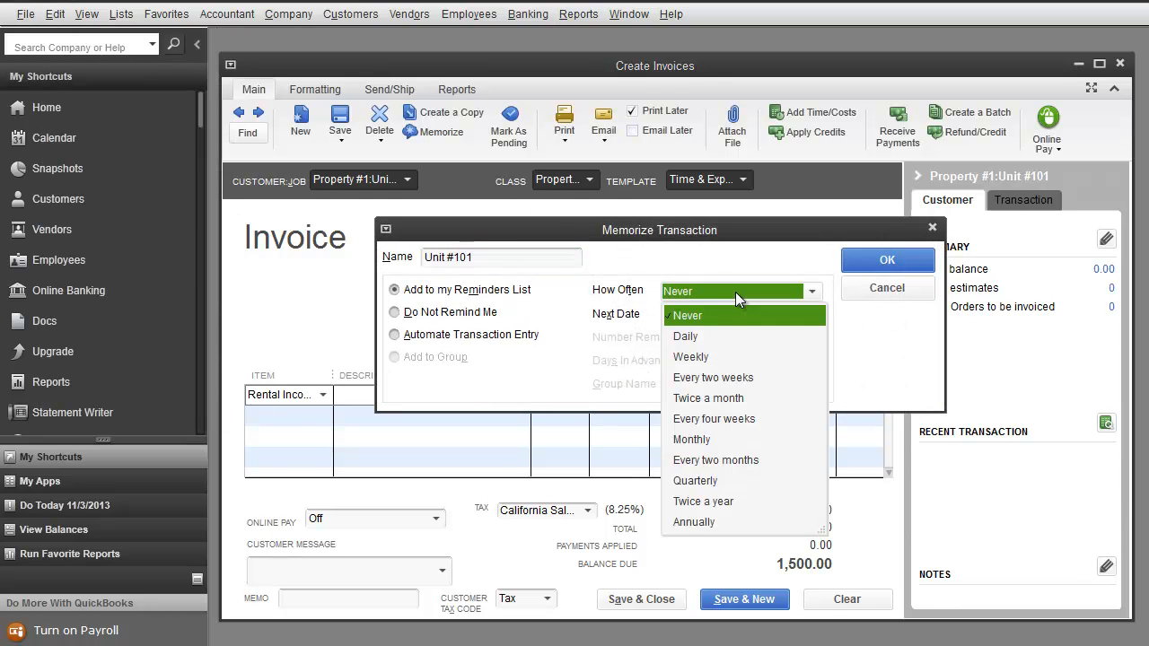
click(705, 438)
click(738, 314)
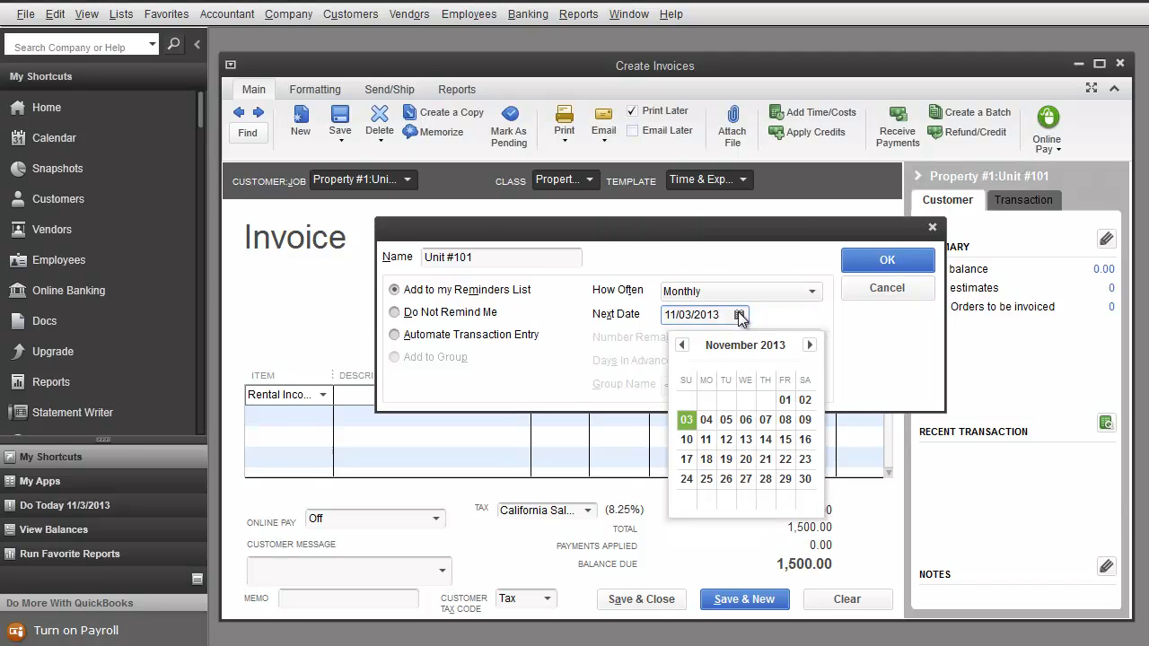
click(809, 345)
click(695, 402)
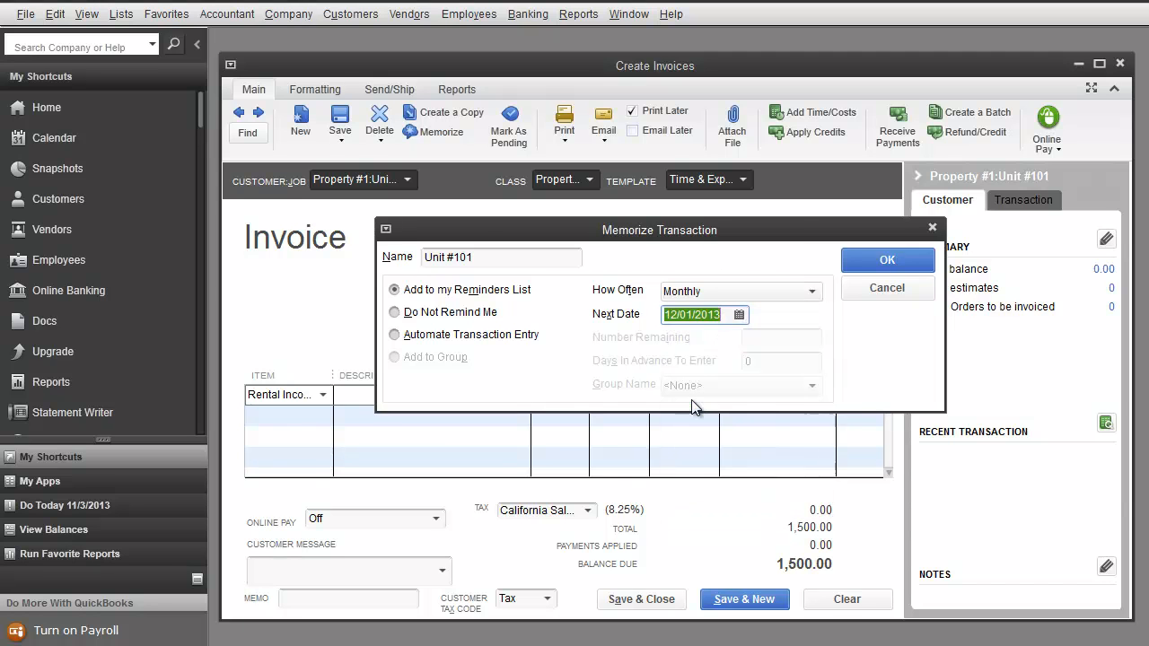
click(886, 260)
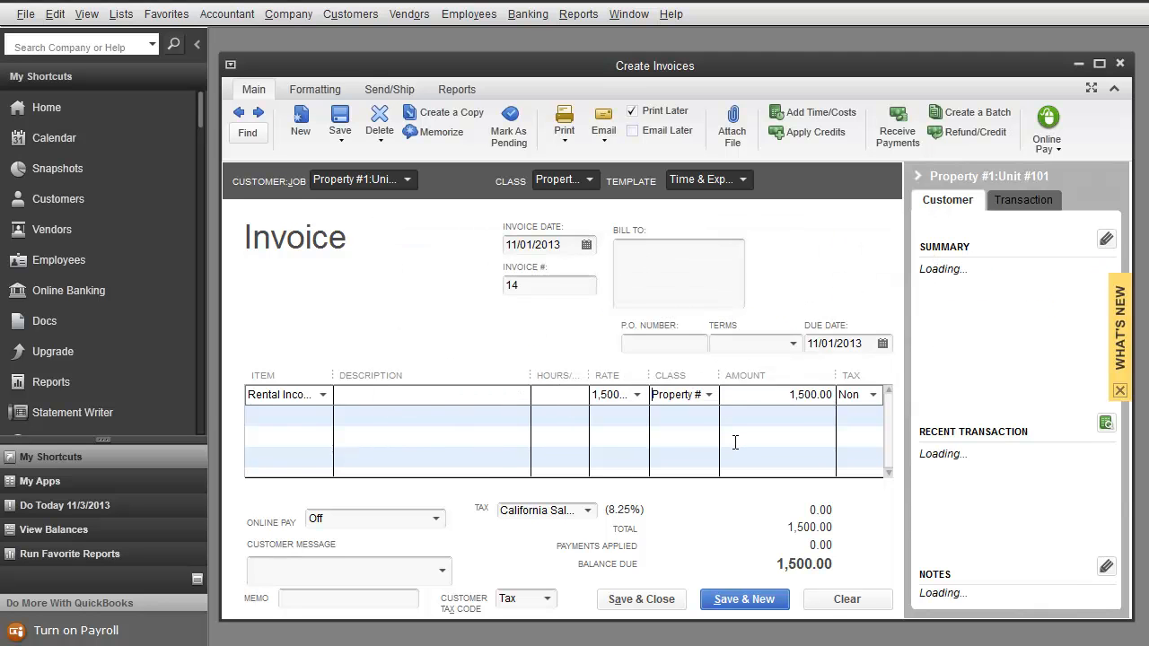
Step: Review the Unit #101 entry in the memorized transaction list, enlarging the list to show its full details, and close it
click(120, 14)
click(213, 233)
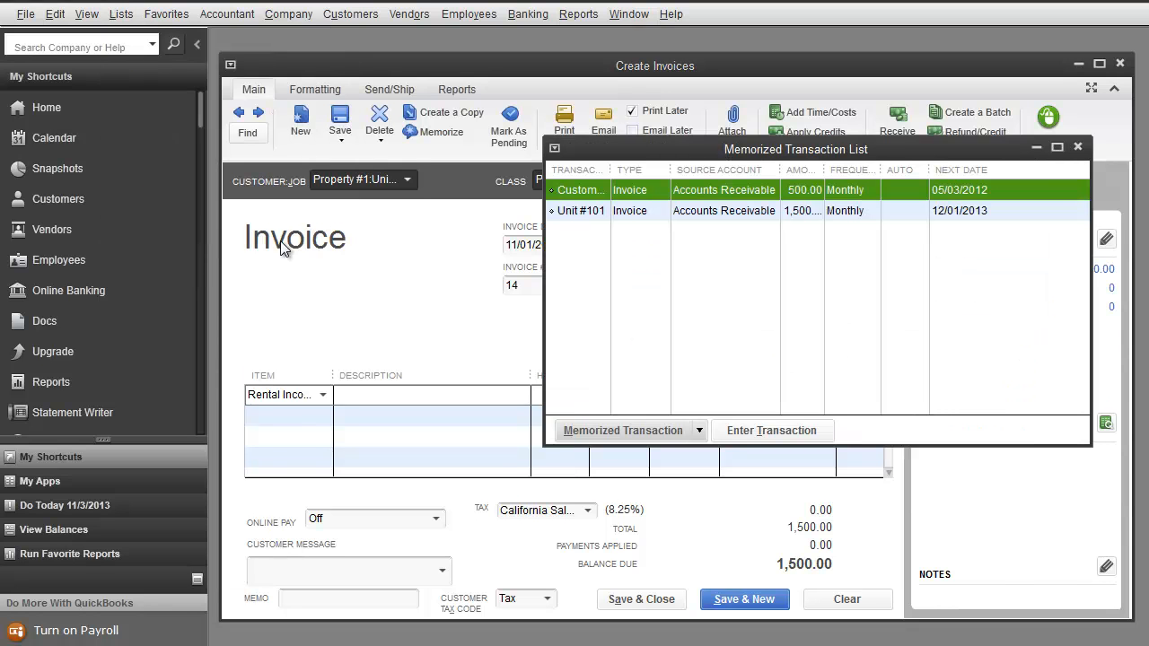
click(605, 212)
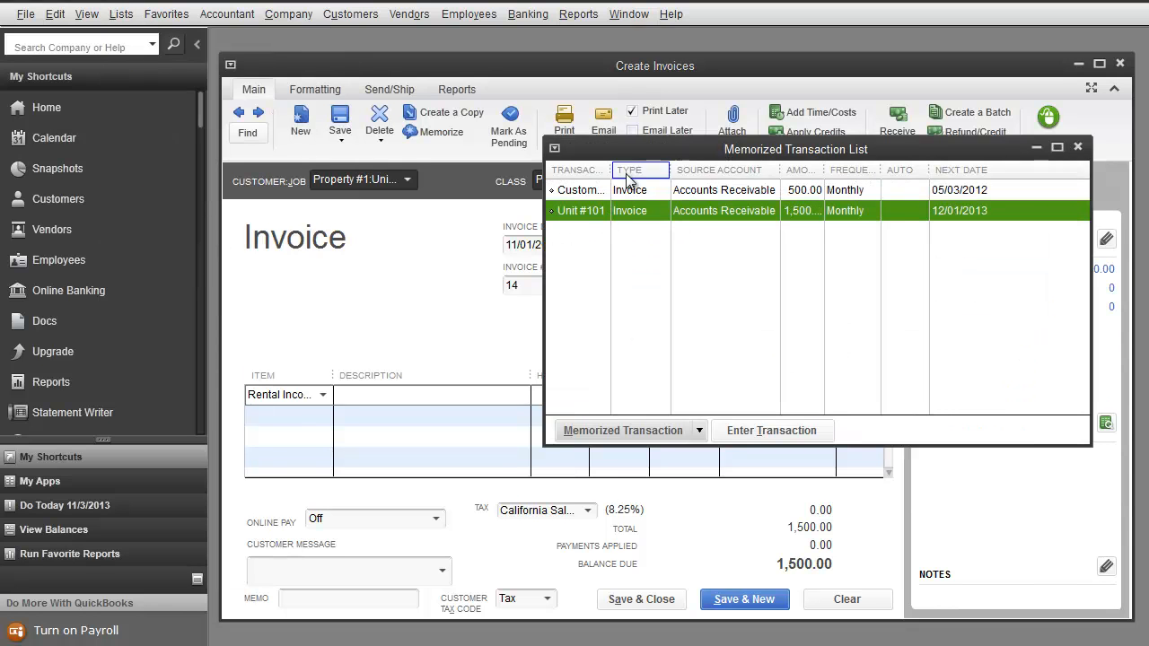
drag(713, 158, 509, 117)
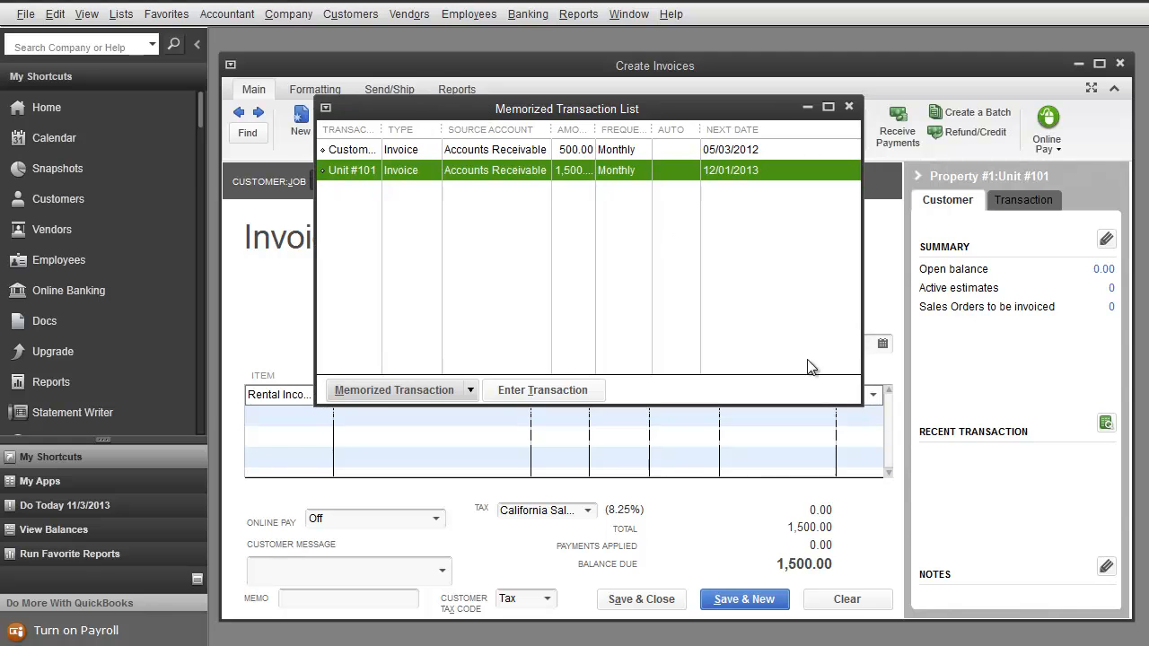
drag(1012, 489, 1080, 521)
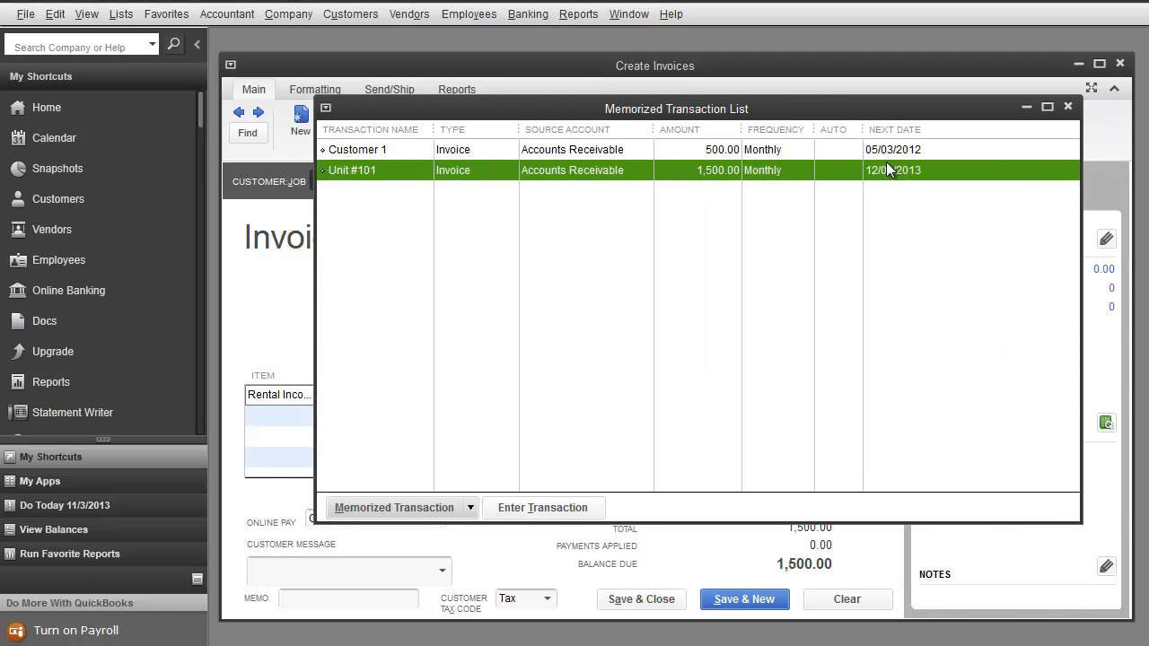
click(1068, 107)
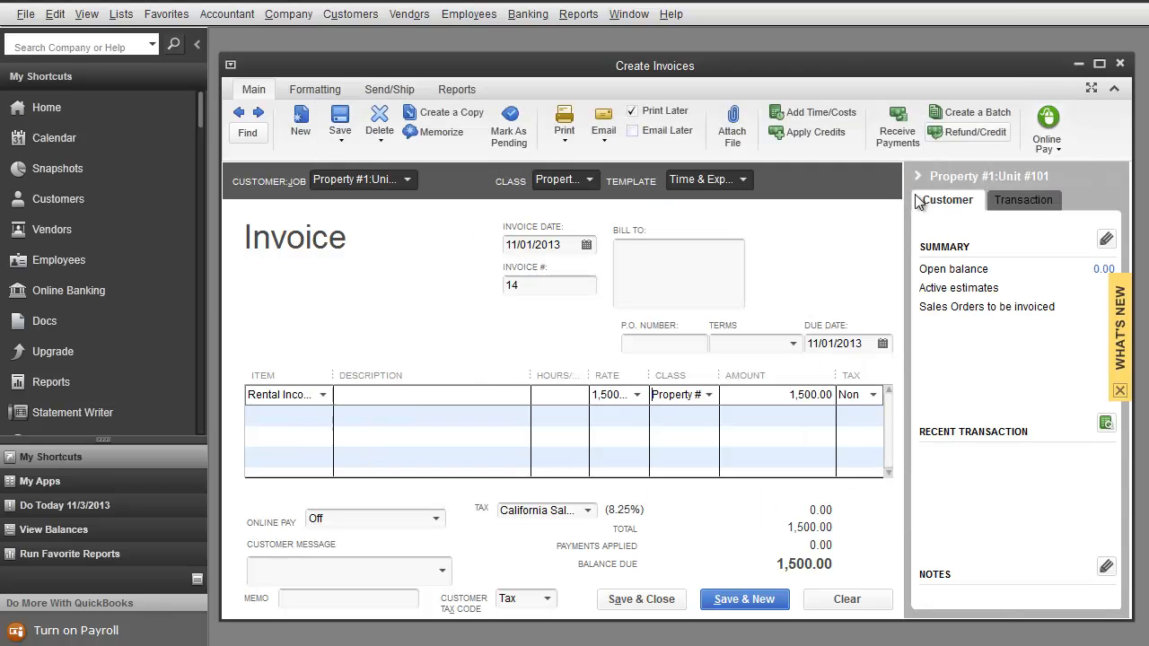
Step: Save the Unit #101 invoice and start a new one for Property #1:Unit #102 with the class Property #2
click(744, 597)
click(406, 181)
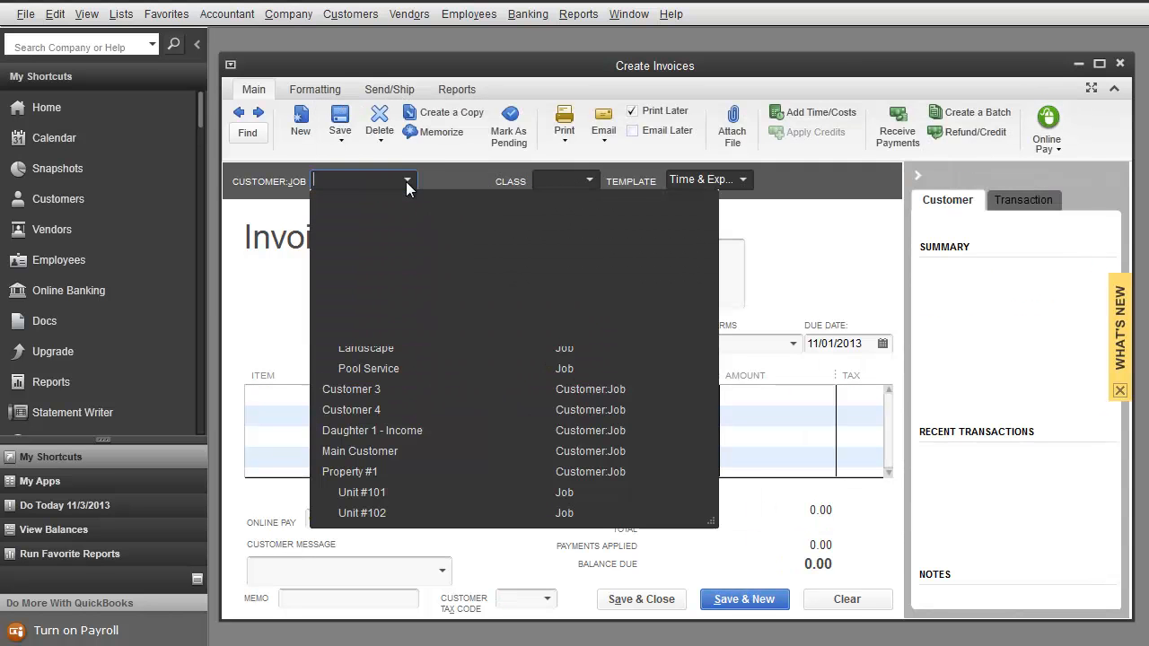
click(362, 513)
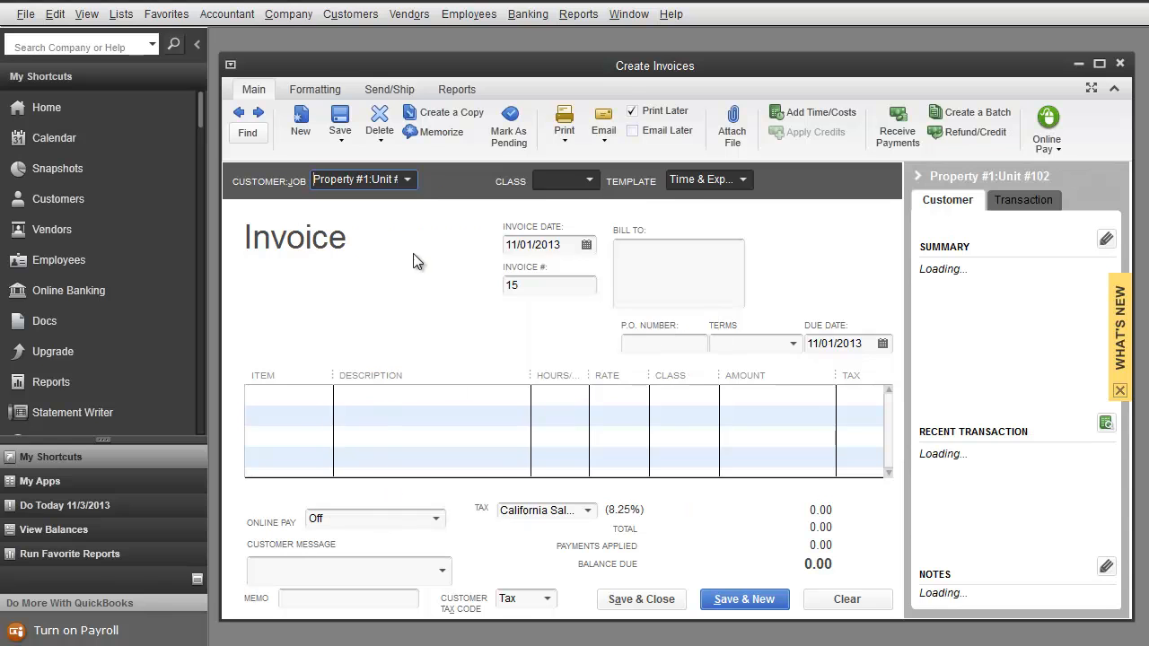
click(589, 180)
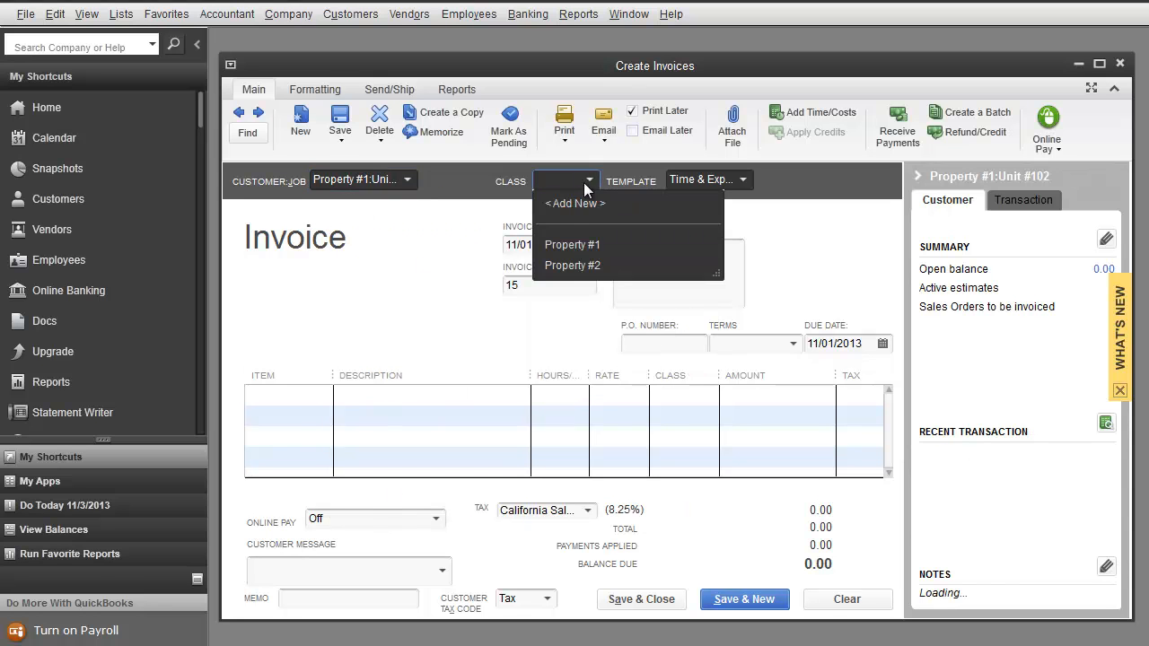
click(573, 265)
Step: Enter Rental Income as the item on the invoice's first line
key(Tab)
key(Tab)
key(Tab)
key(Tab)
key(Tab)
key(Tab)
text(ren)
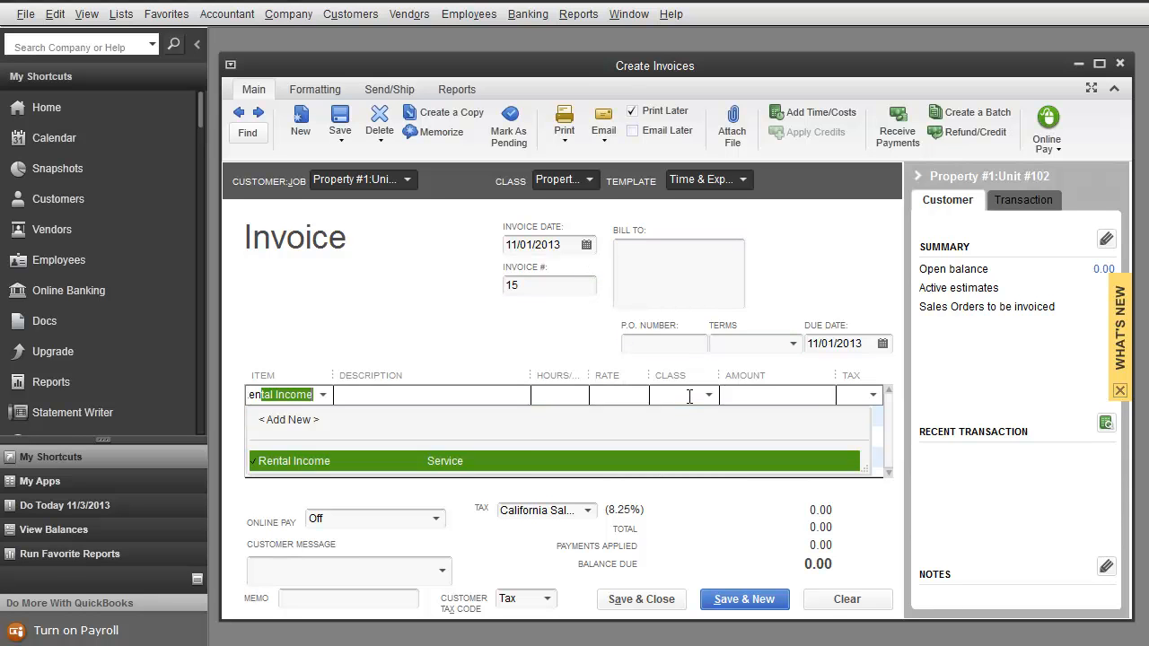
key(Tab)
Step: Set the Rental Income line's amount to 1,400 and its tax code to Non
key(Tab)
key(Tab)
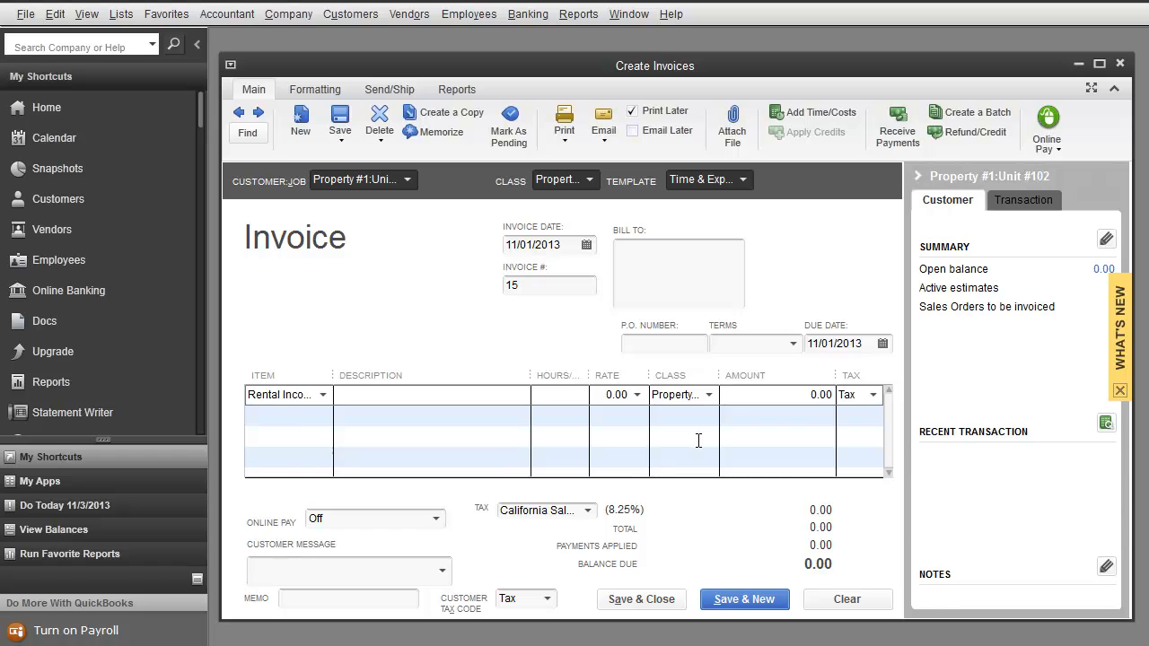
key(Tab)
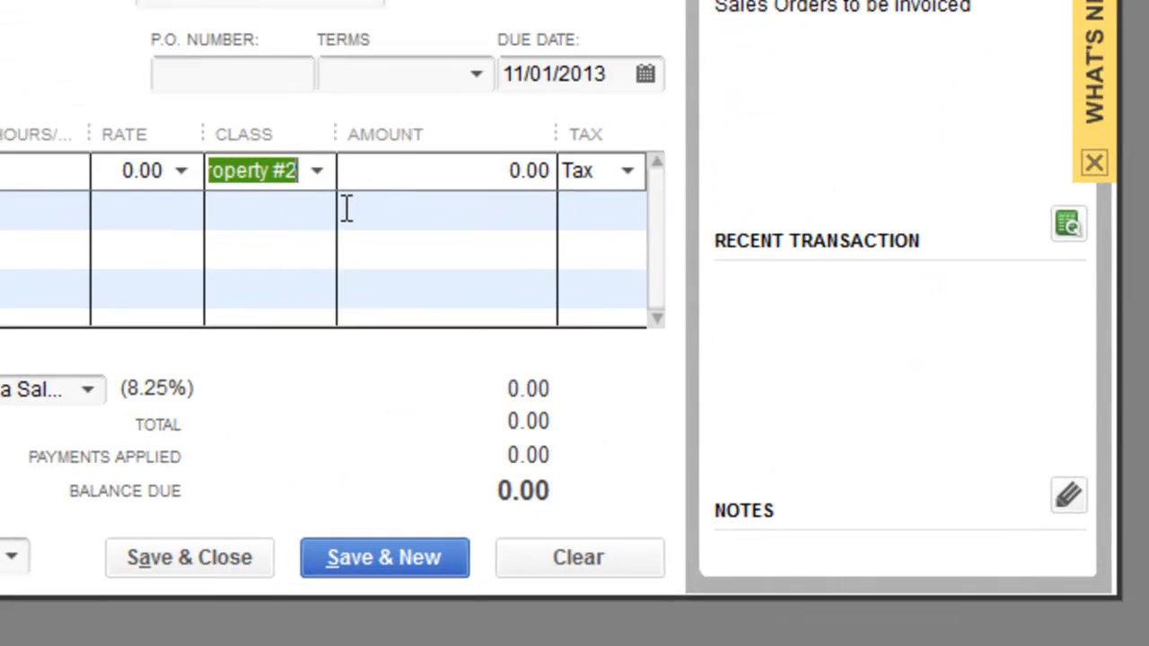
key(Tab)
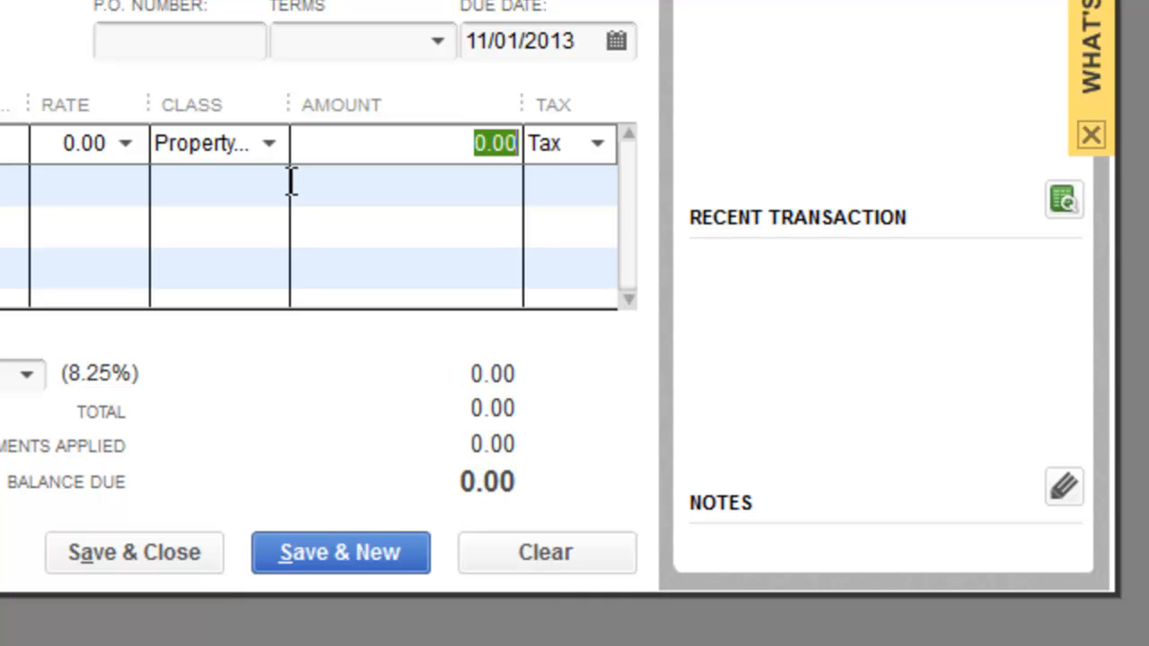
text(1400)
key(Tab)
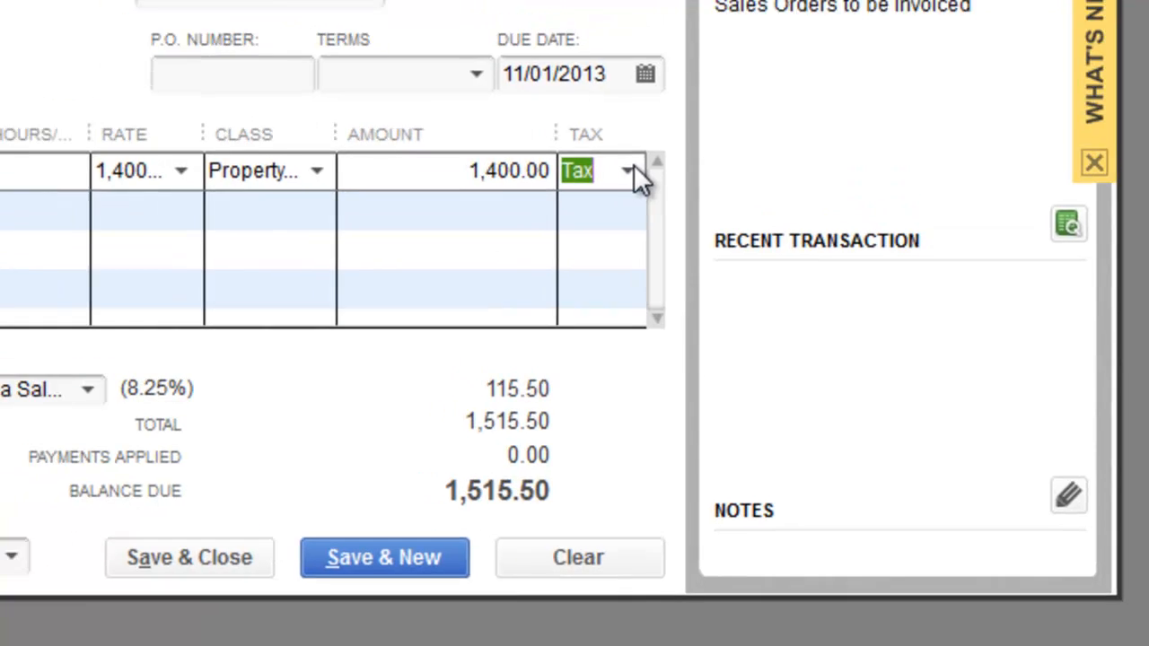
click(628, 171)
click(619, 336)
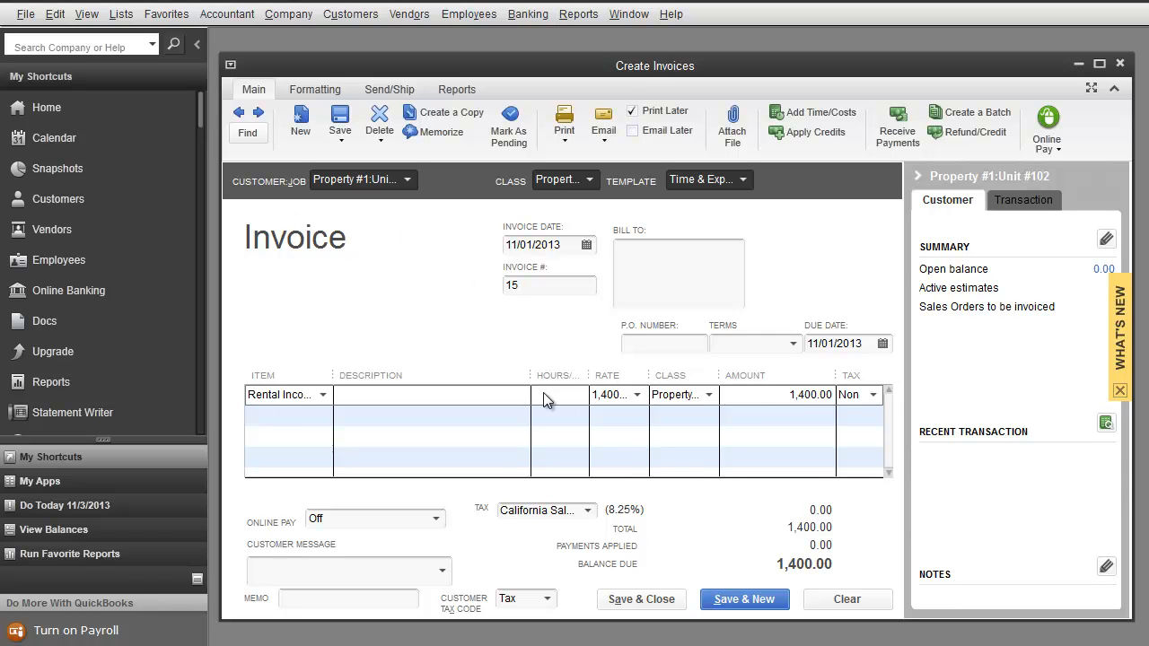
key(Tab)
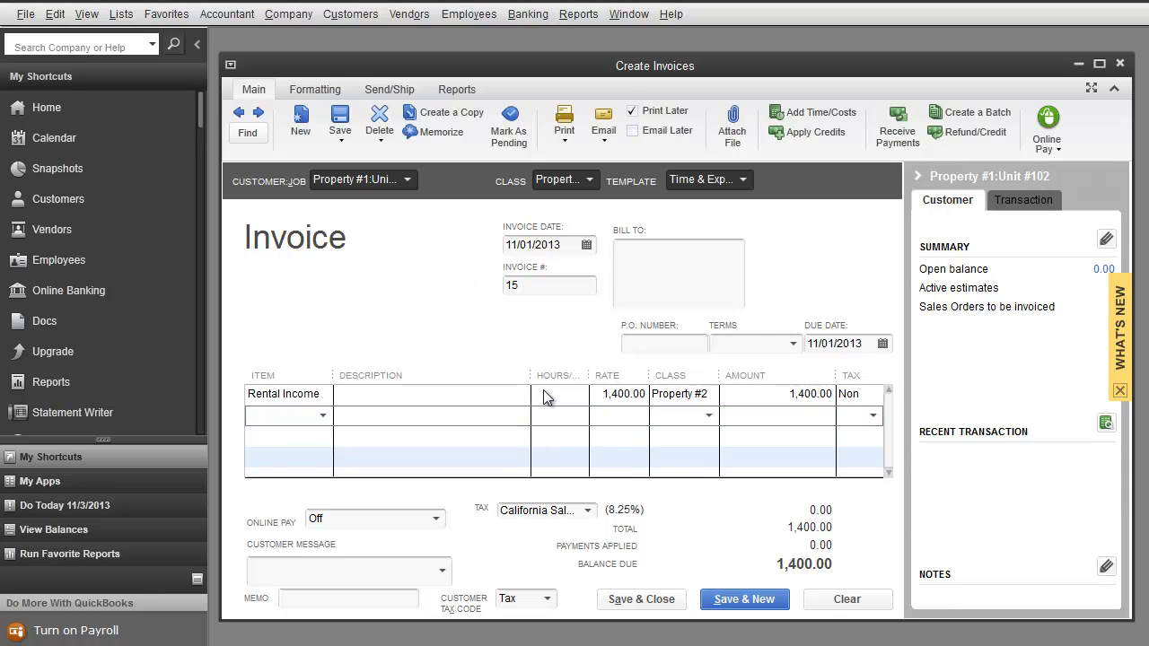
Step: Try memorizing the Unit #102 invoice as a monthly transaction with the next date 12/01/2013, and cancel the dialog
click(86, 16)
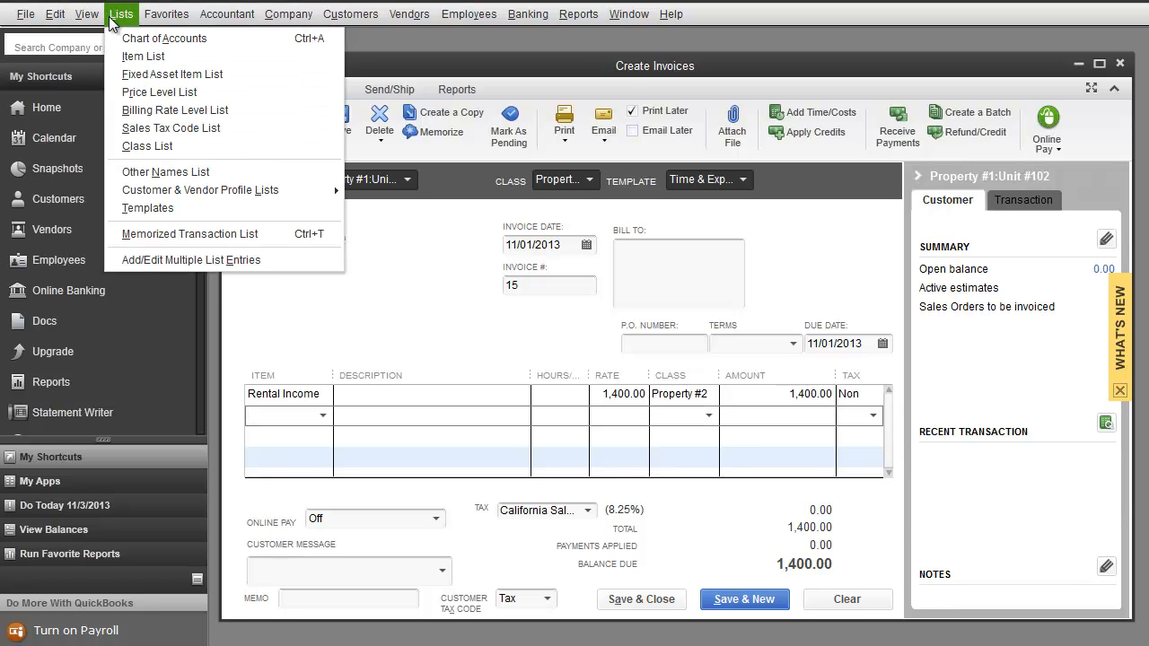
mouse_move(56, 16)
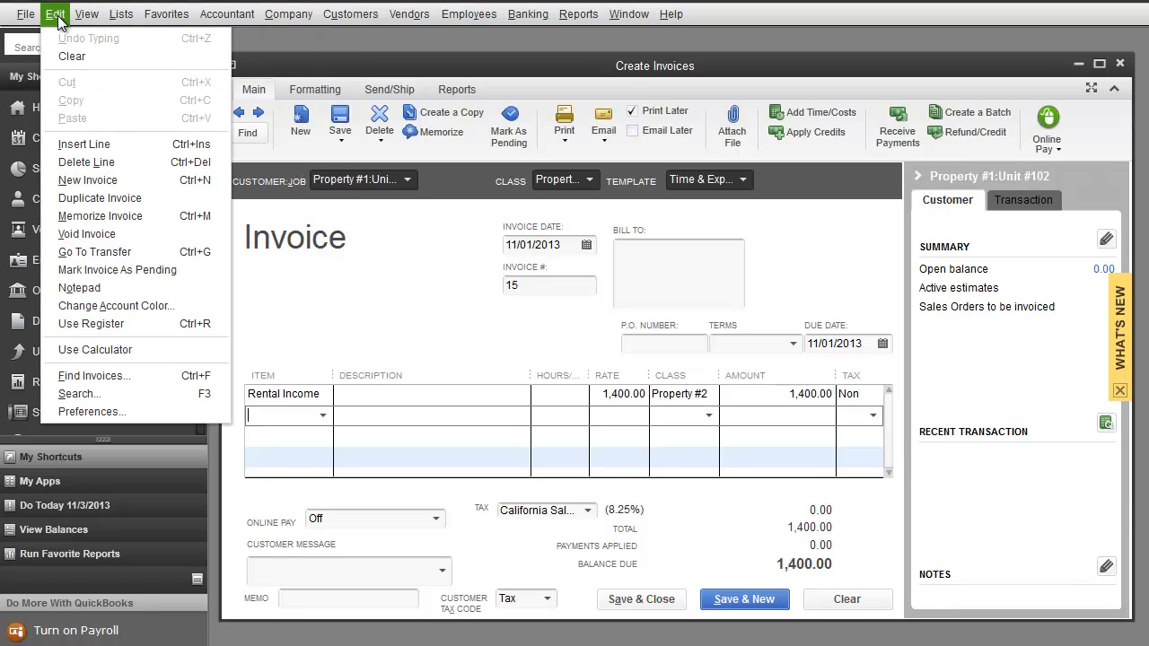
click(100, 216)
click(698, 289)
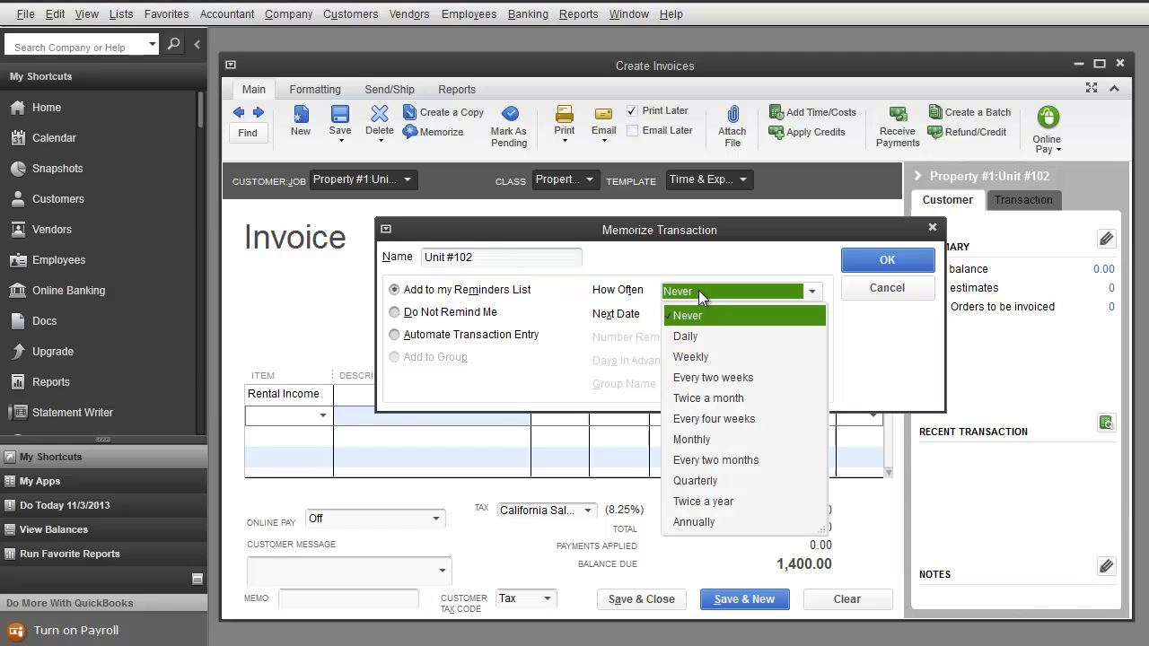
click(718, 439)
click(737, 315)
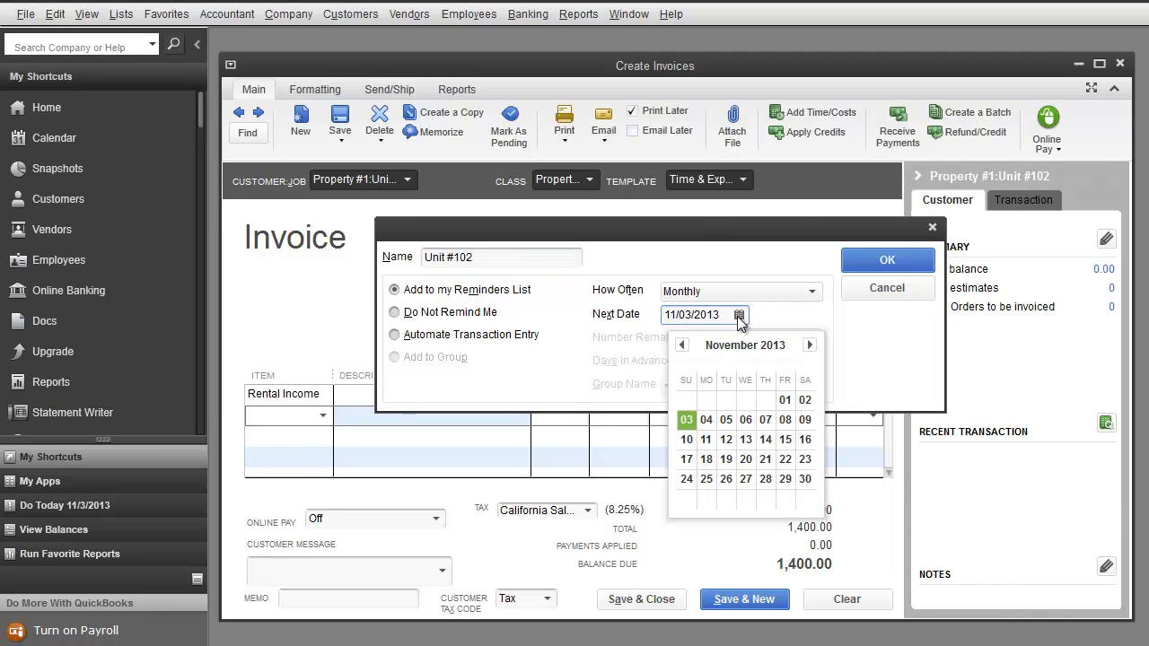
click(808, 344)
click(706, 400)
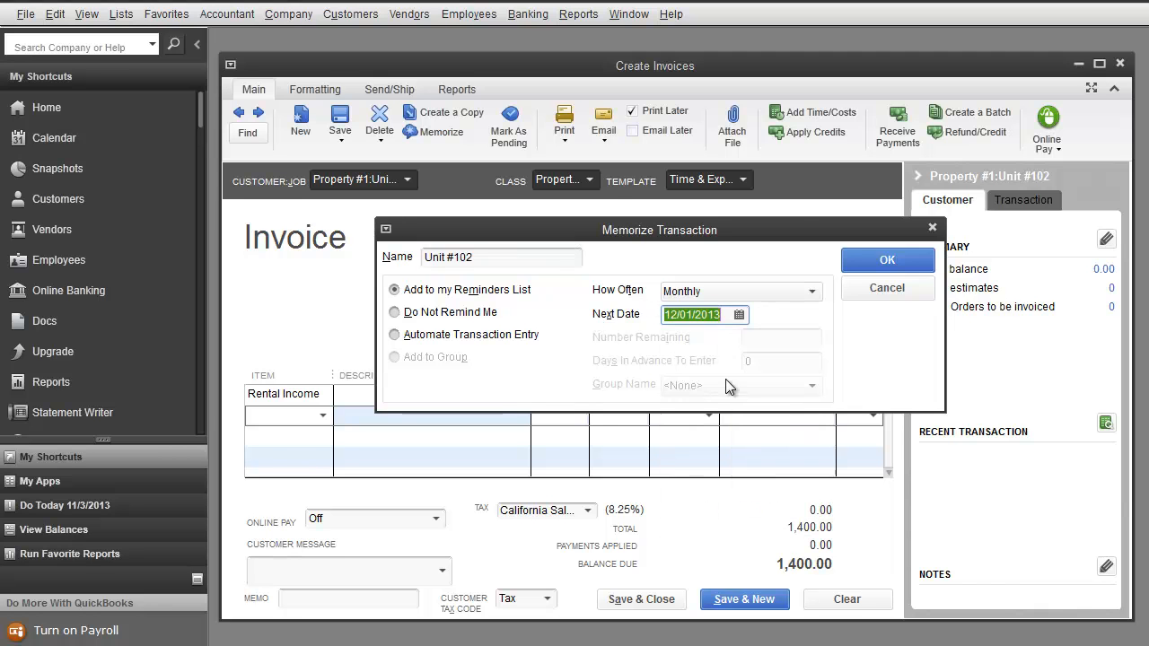
click(885, 287)
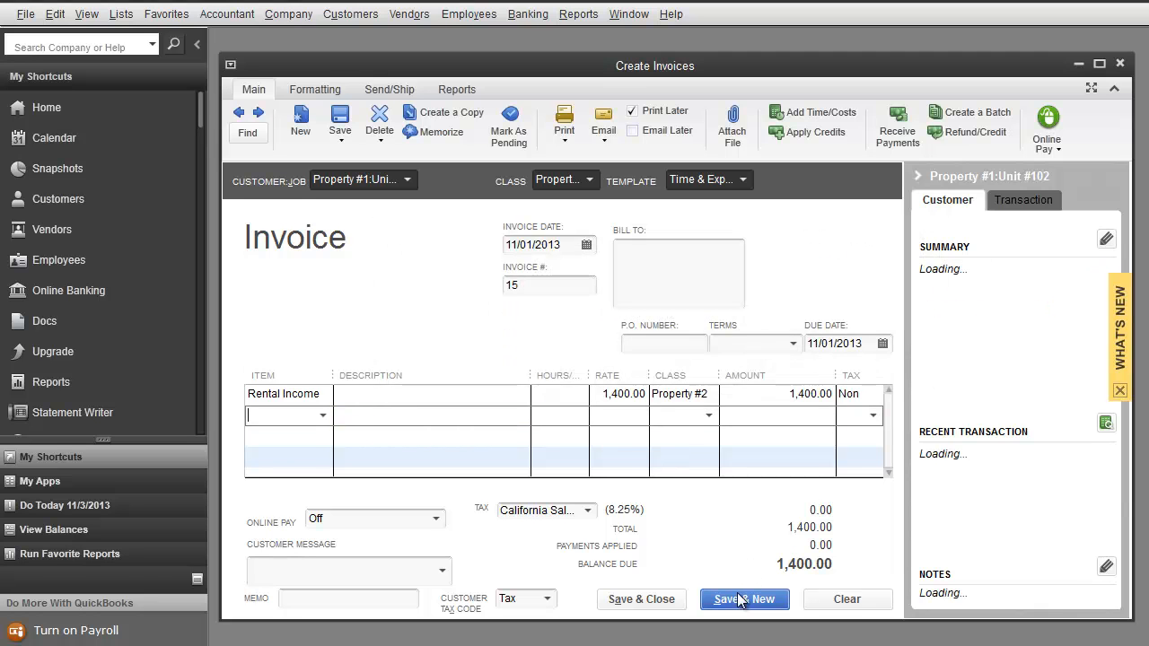
Step: Save and close the Unit #102 invoice, and start a customer payment received from Property #1:Unit #101
click(673, 601)
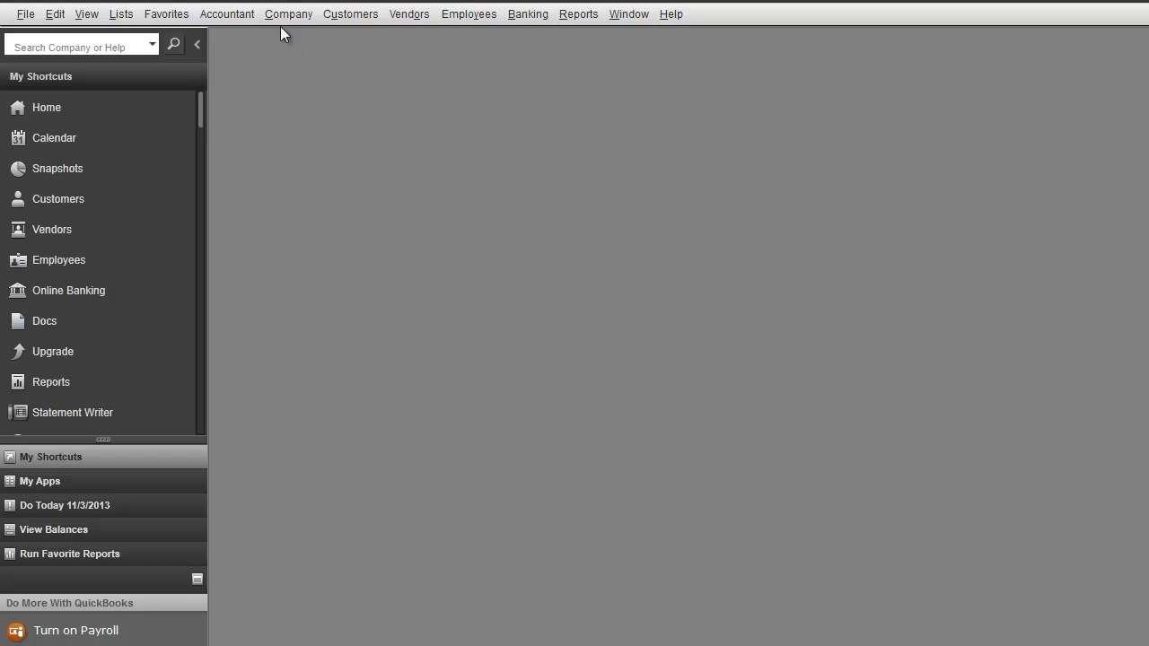
click(350, 14)
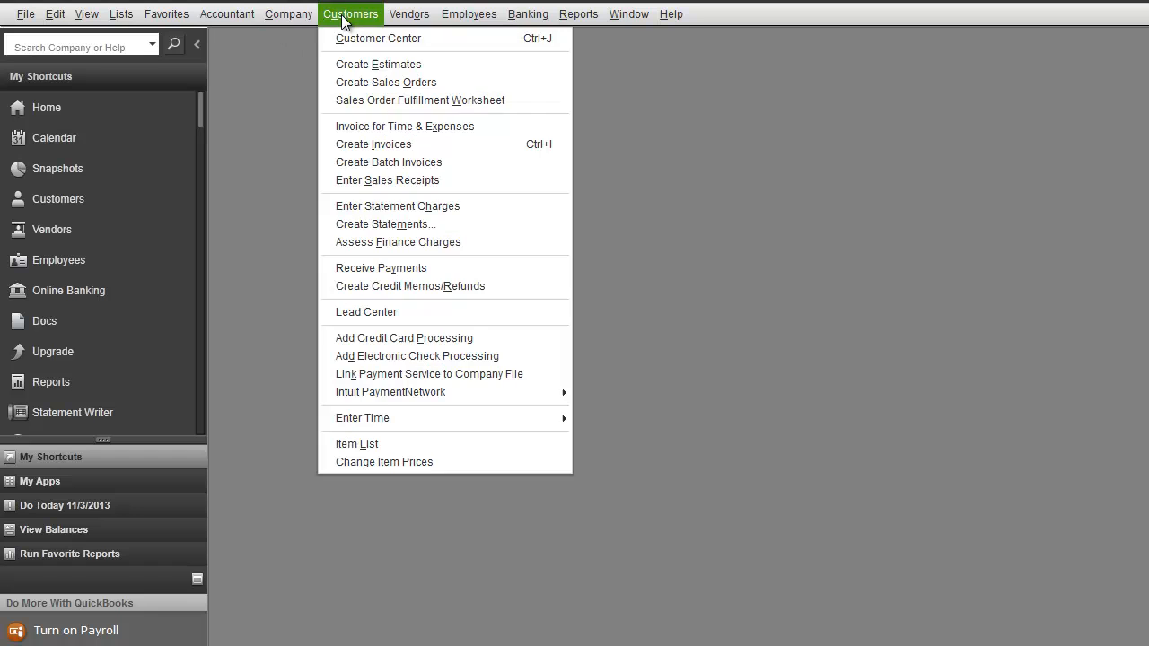
click(377, 267)
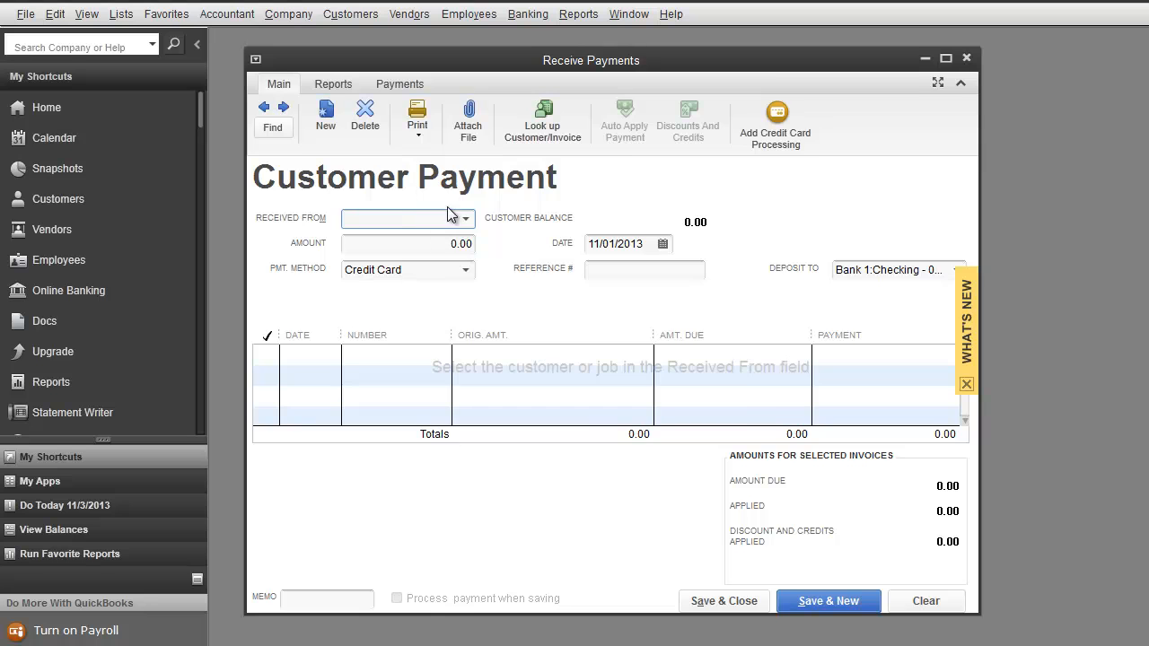
click(449, 217)
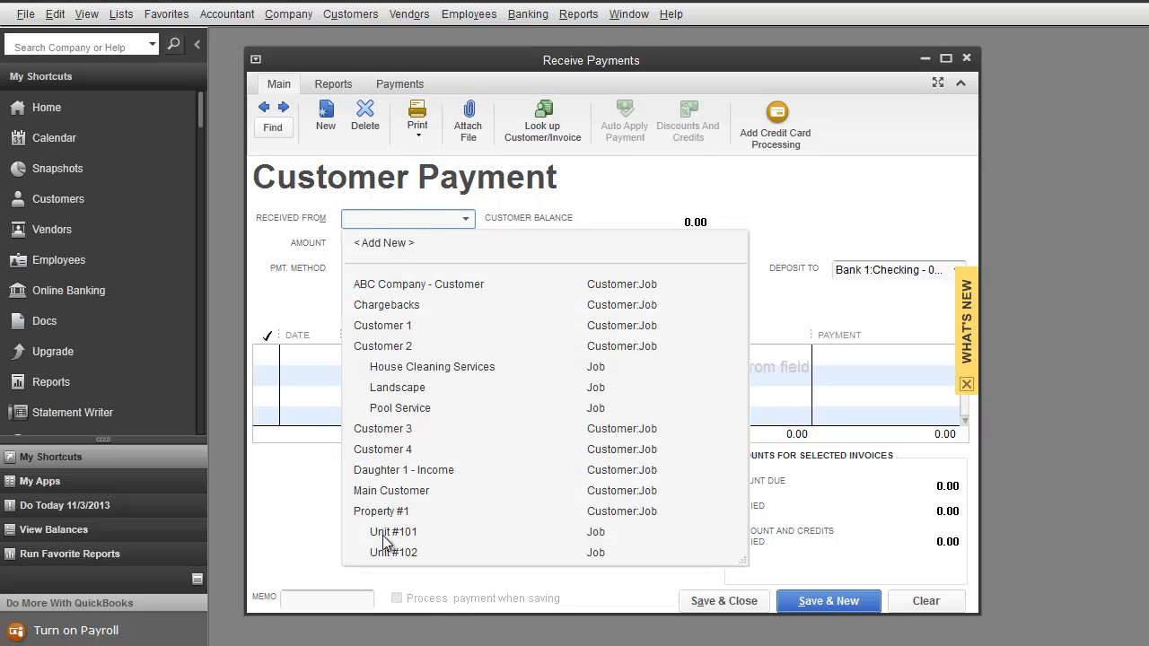
click(385, 533)
Step: Set the payment amount to 1,500 and the payment method to Check
click(435, 246)
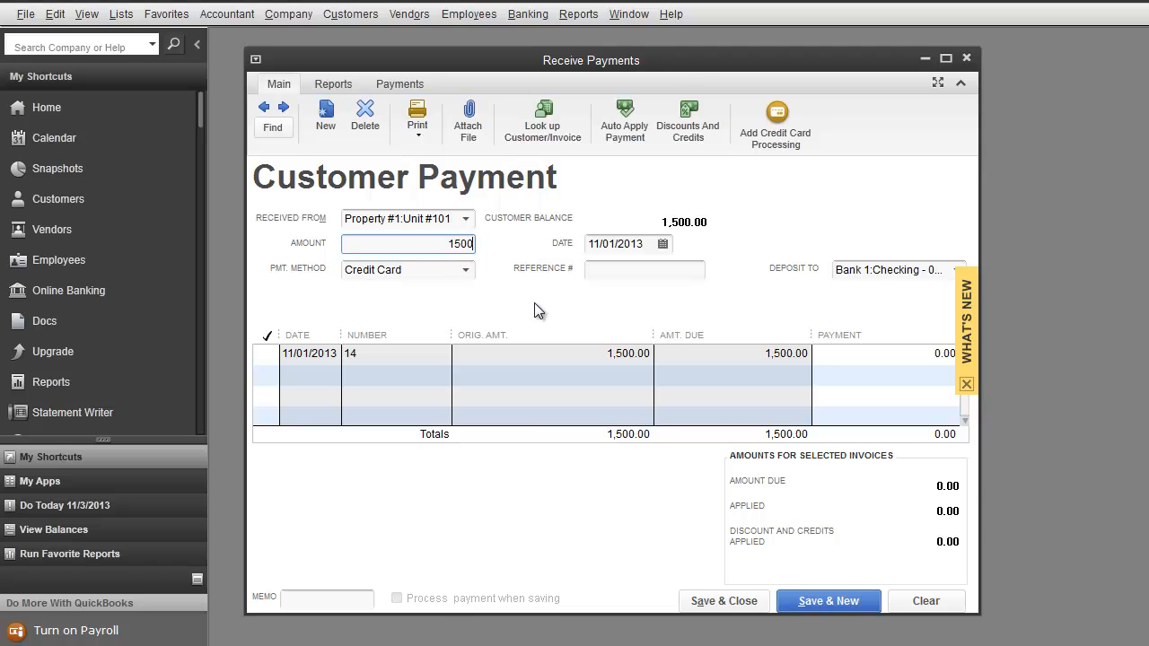
key(Tab)
key(Tab)
click(466, 269)
click(369, 377)
Step: Choose the Bank 1 checking account for the deposit and save the payment, continuing with a new one
key(Tab)
key(Tab)
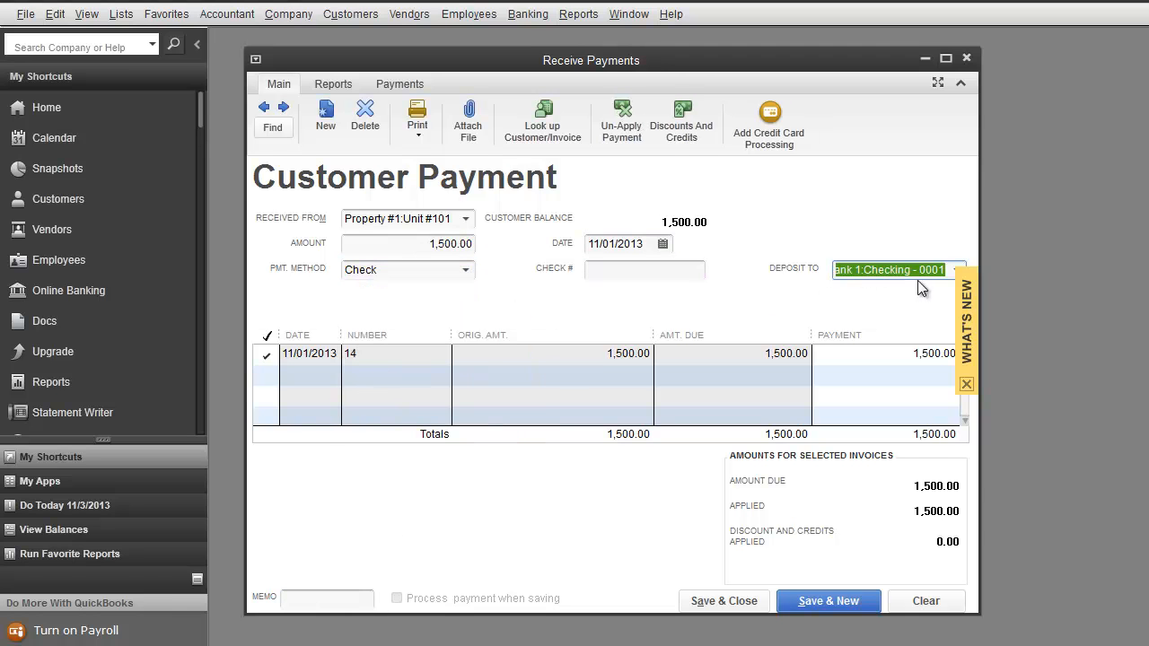
click(952, 271)
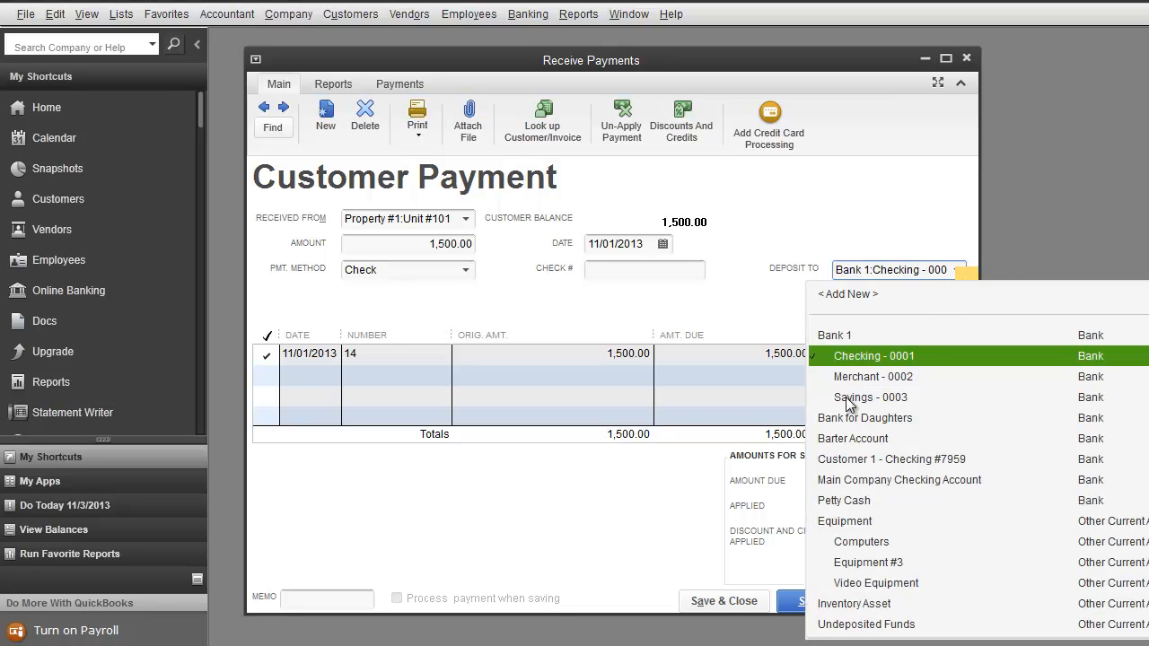
click(867, 356)
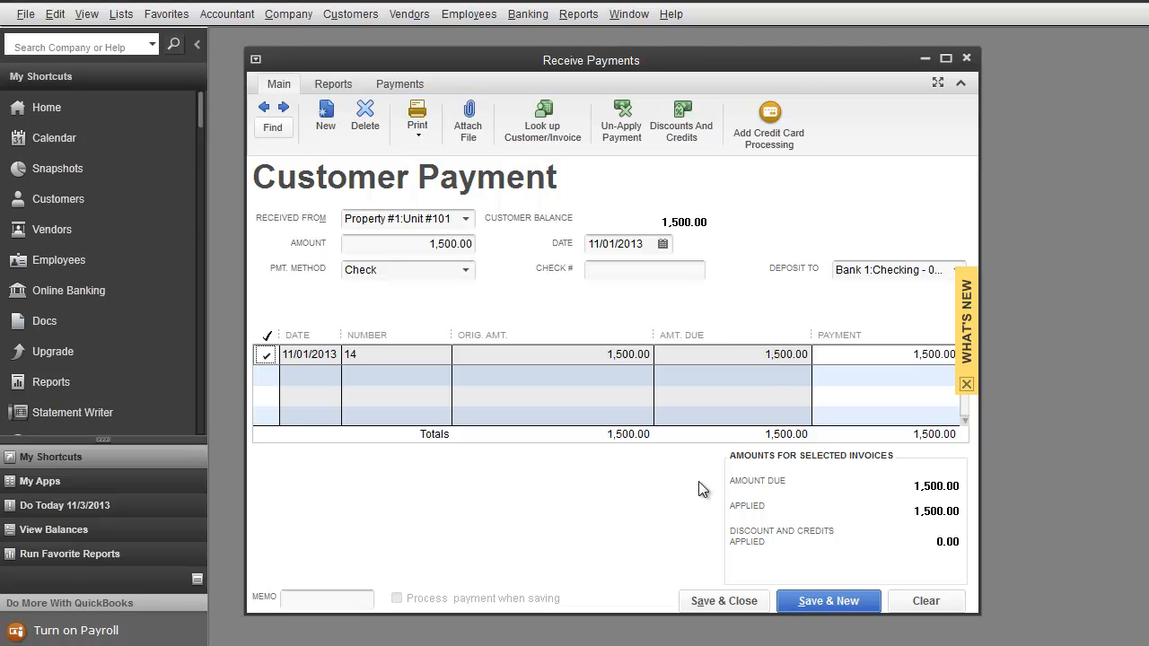
click(812, 603)
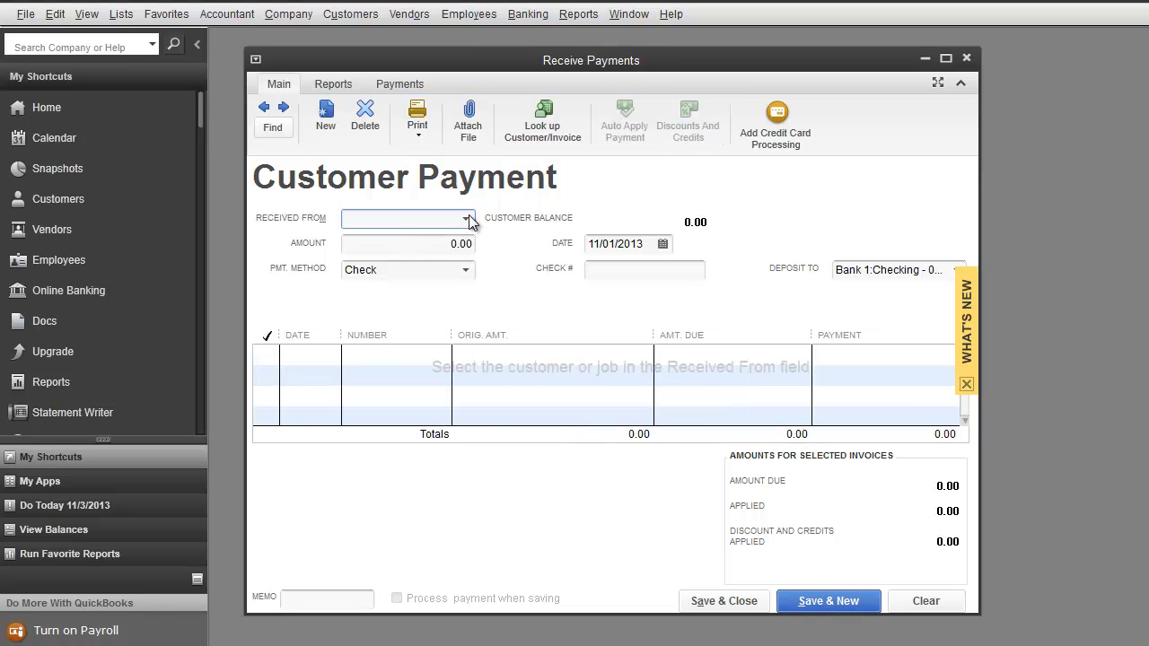
Step: Record and save a 1,400 payment received from Property #1:Unit #102, and close the payment window
click(466, 219)
click(415, 551)
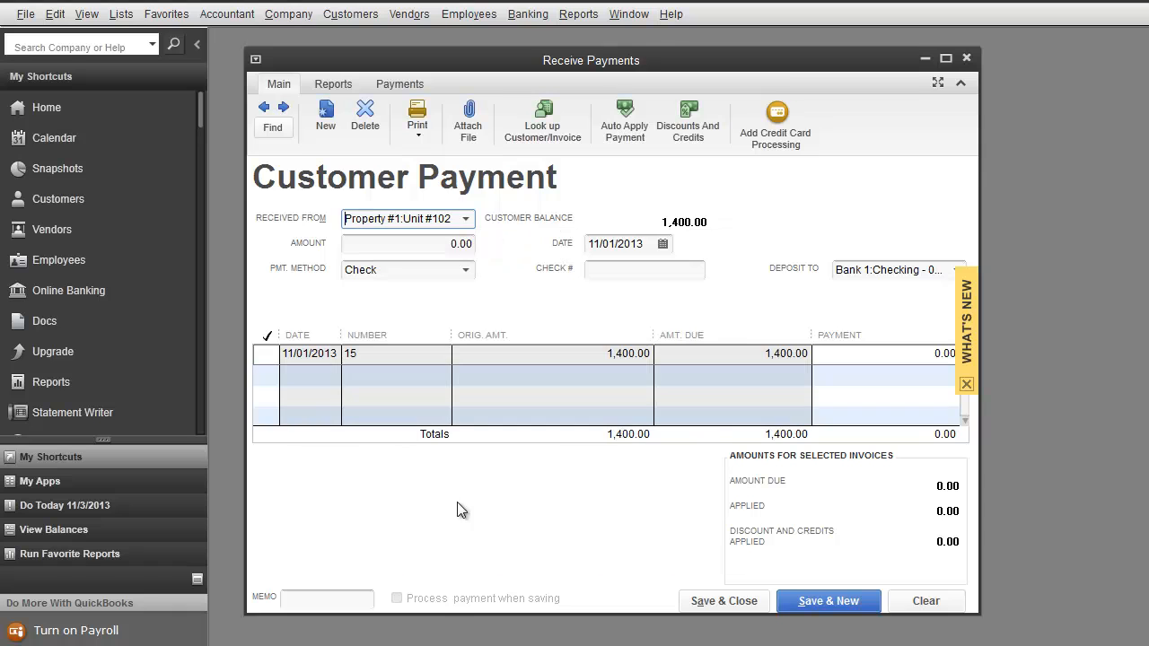
text(1400)
key(Tab)
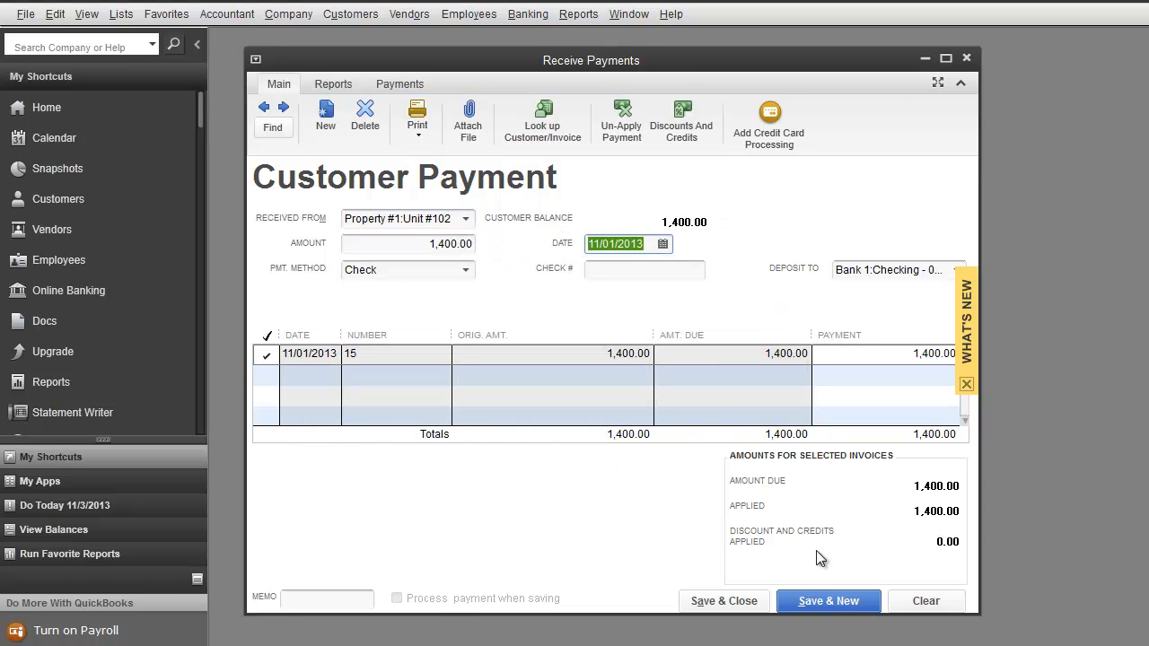
click(821, 602)
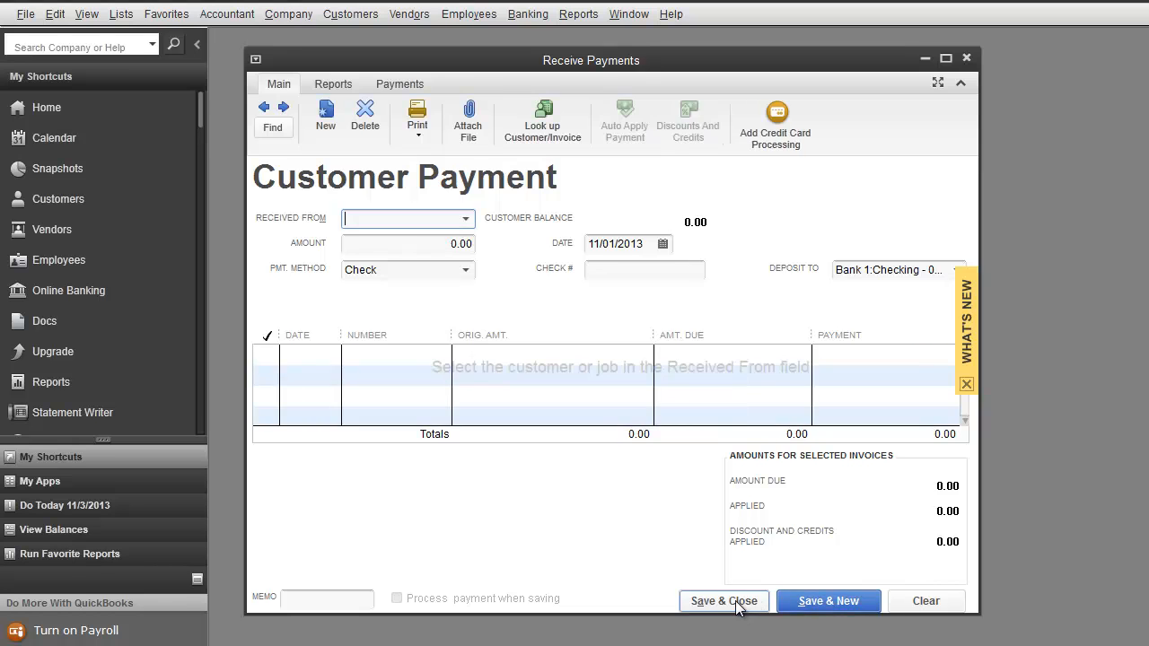
click(735, 600)
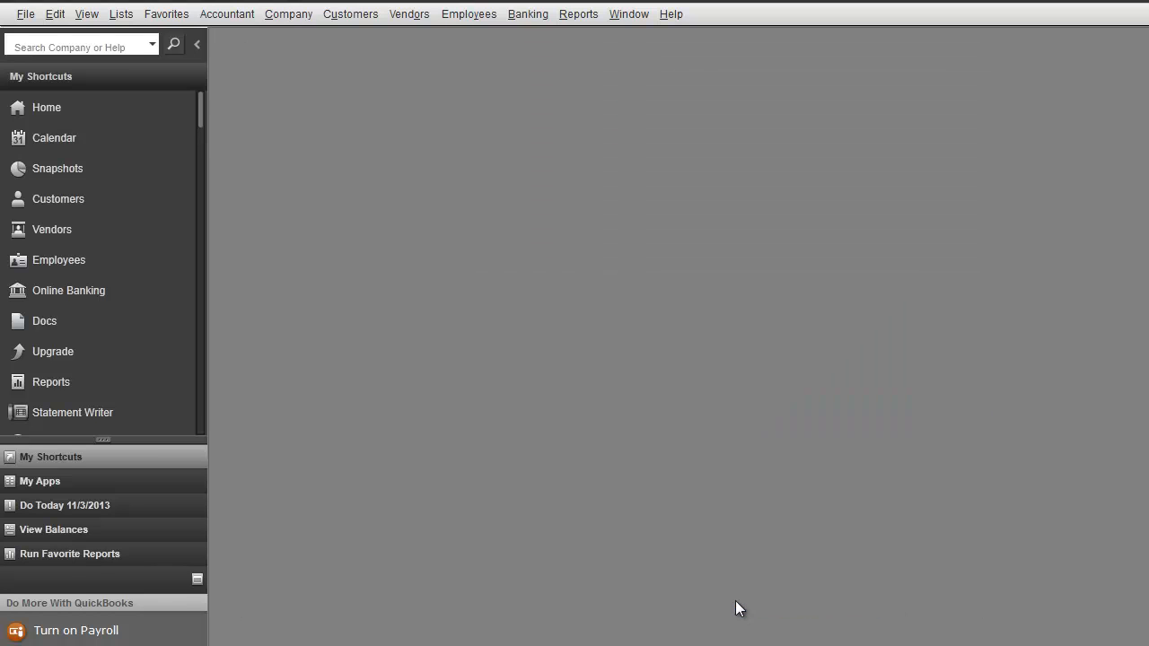
Step: Start a credit memo for Property #1:Unit #101
click(343, 20)
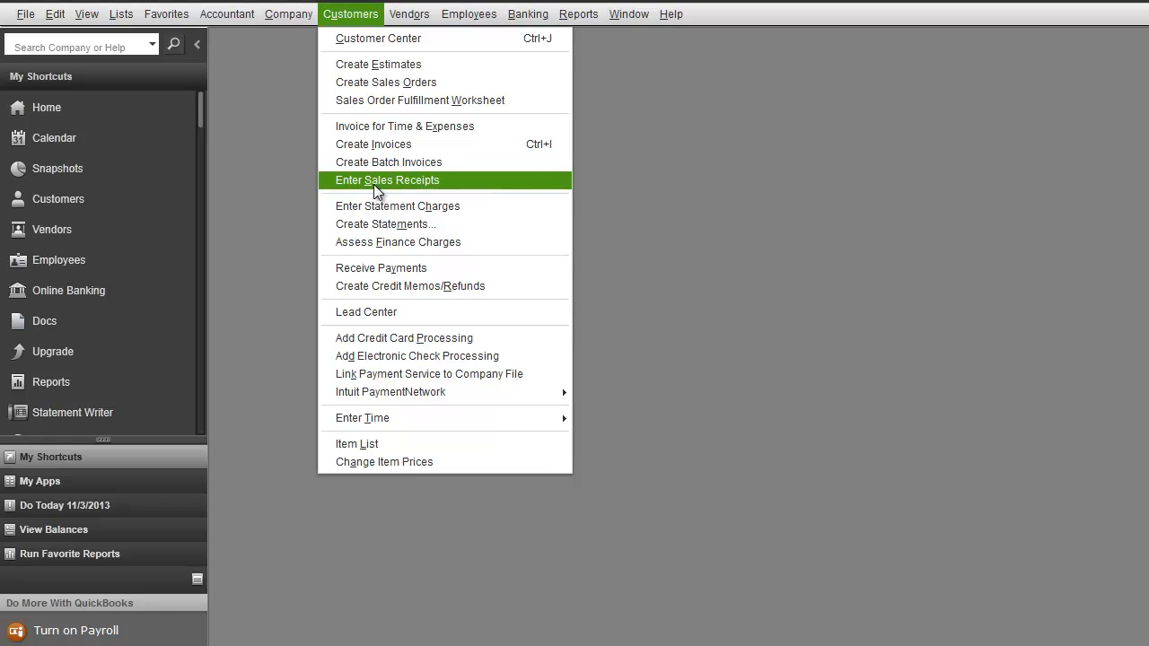
click(398, 285)
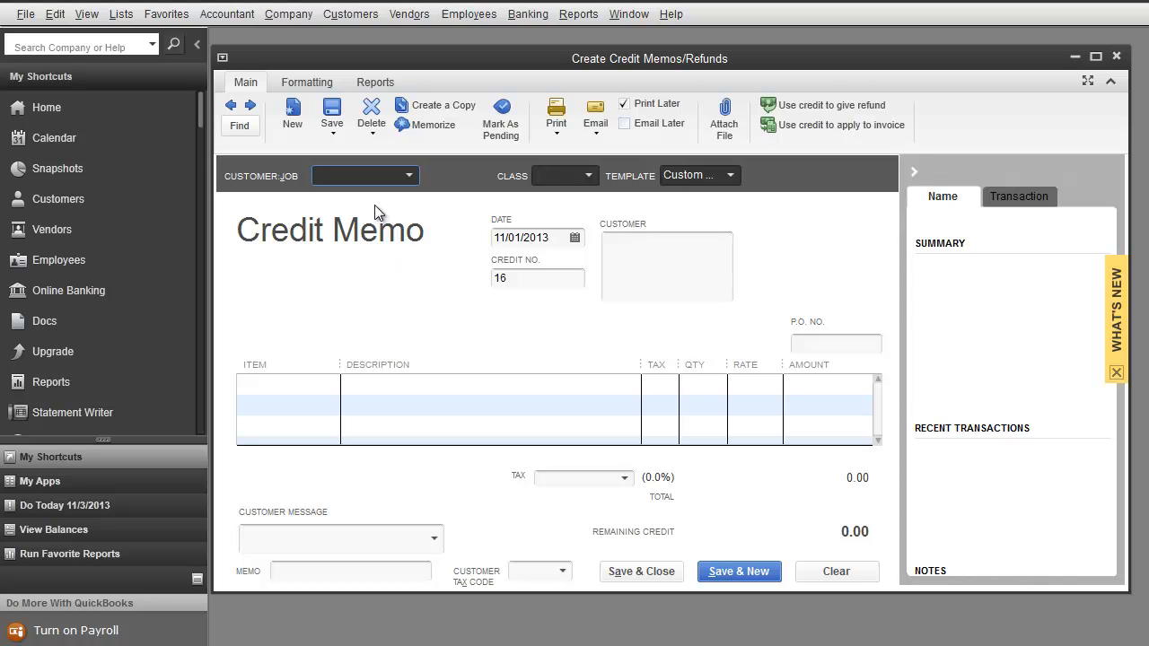
click(408, 176)
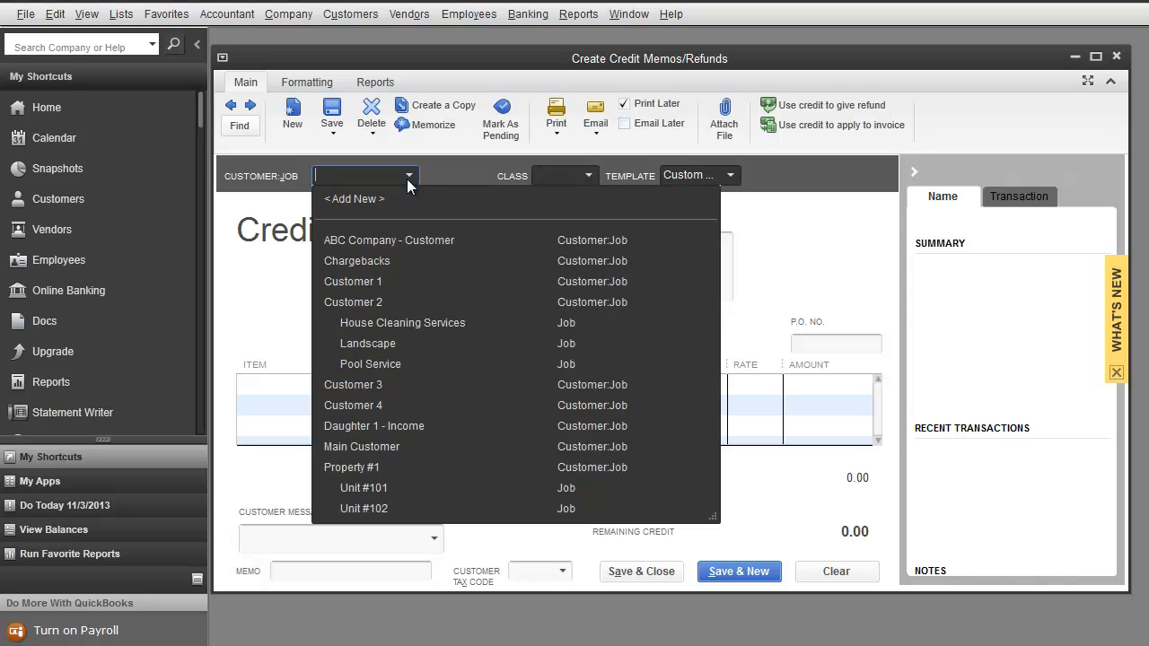
click(372, 485)
Step: Add a Rental Income line to the credit memo and set its tax code to Non
key(Tab)
key(Tab)
key(Tab)
key(Tab)
key(Tab)
key(Tab)
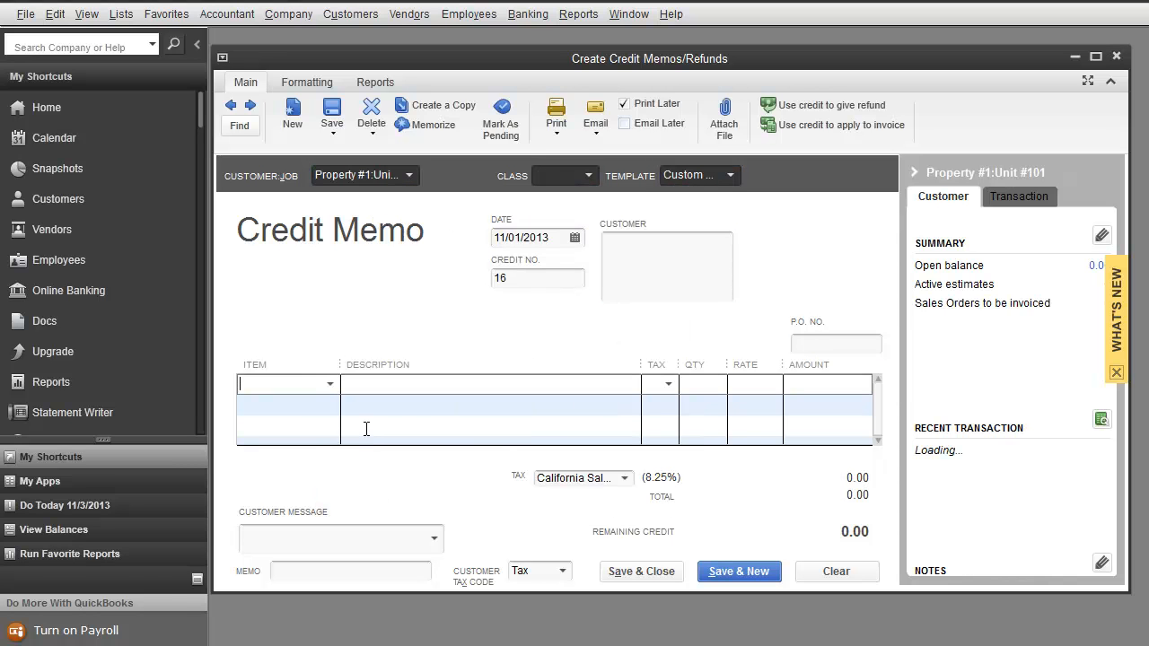
text(Renta)
key(Tab)
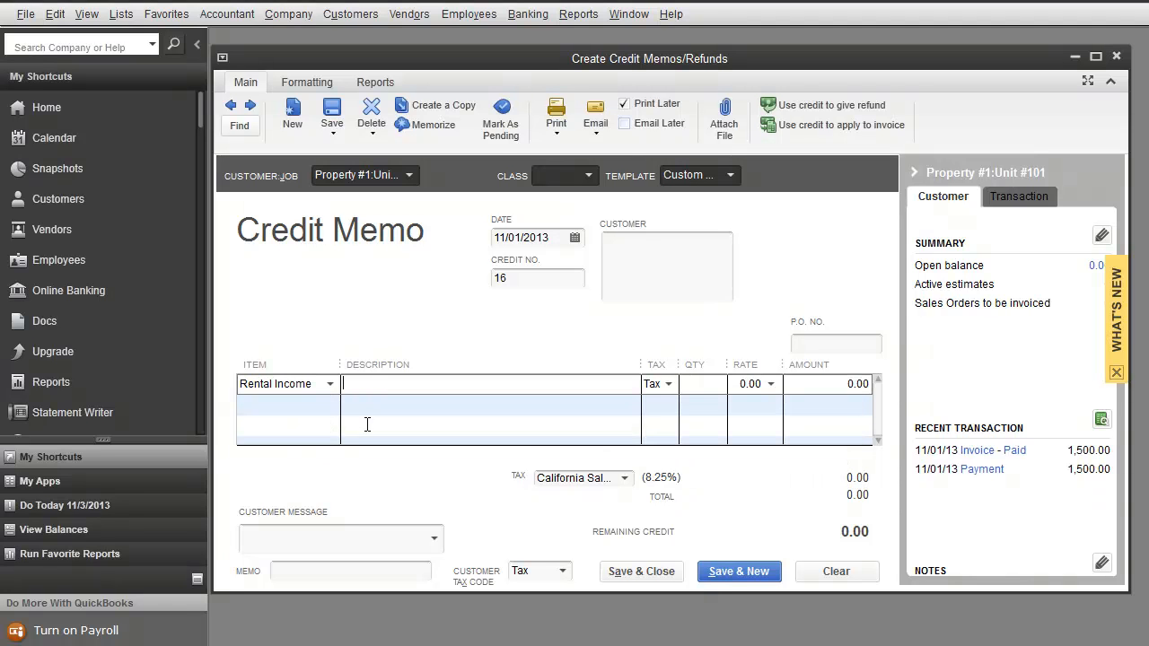
key(Tab)
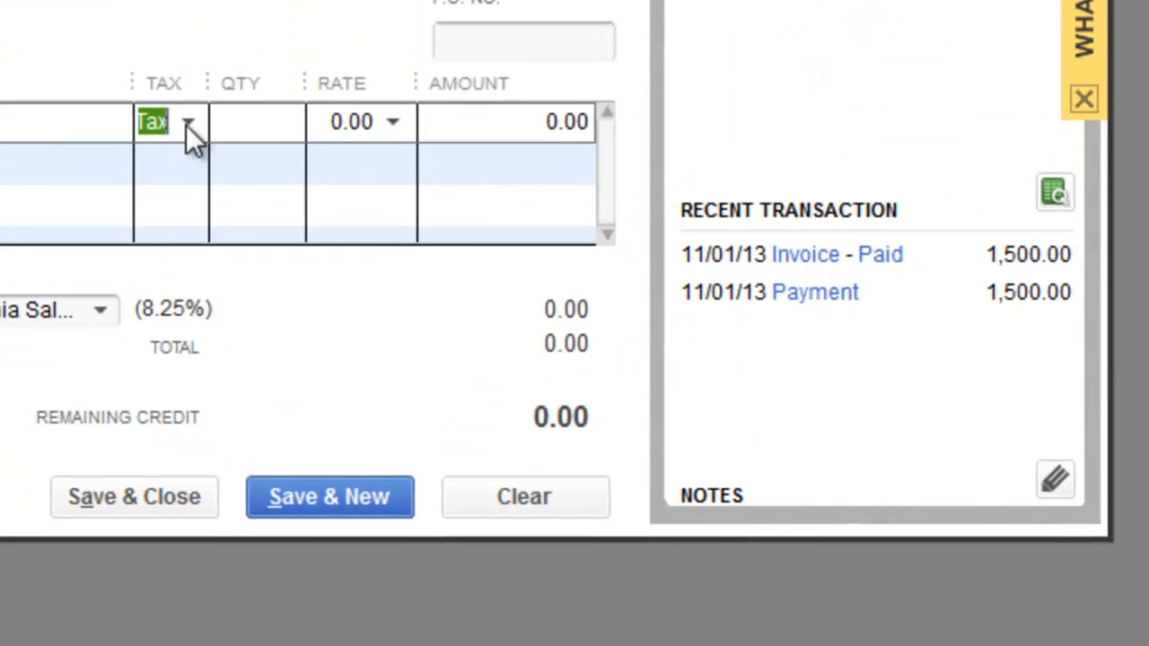
click(668, 385)
click(184, 293)
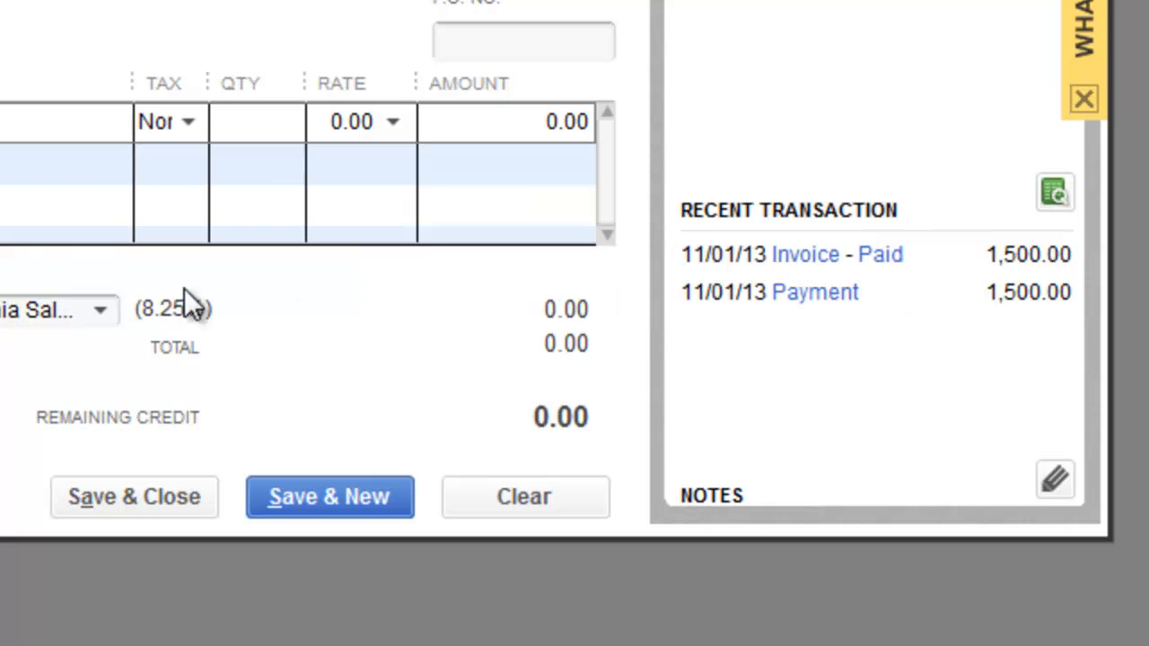
Step: Set the Rental Income line's rate to 100, and clear the credit memo without saving it
key(Tab)
key(Tab)
text(100)
key(Tab)
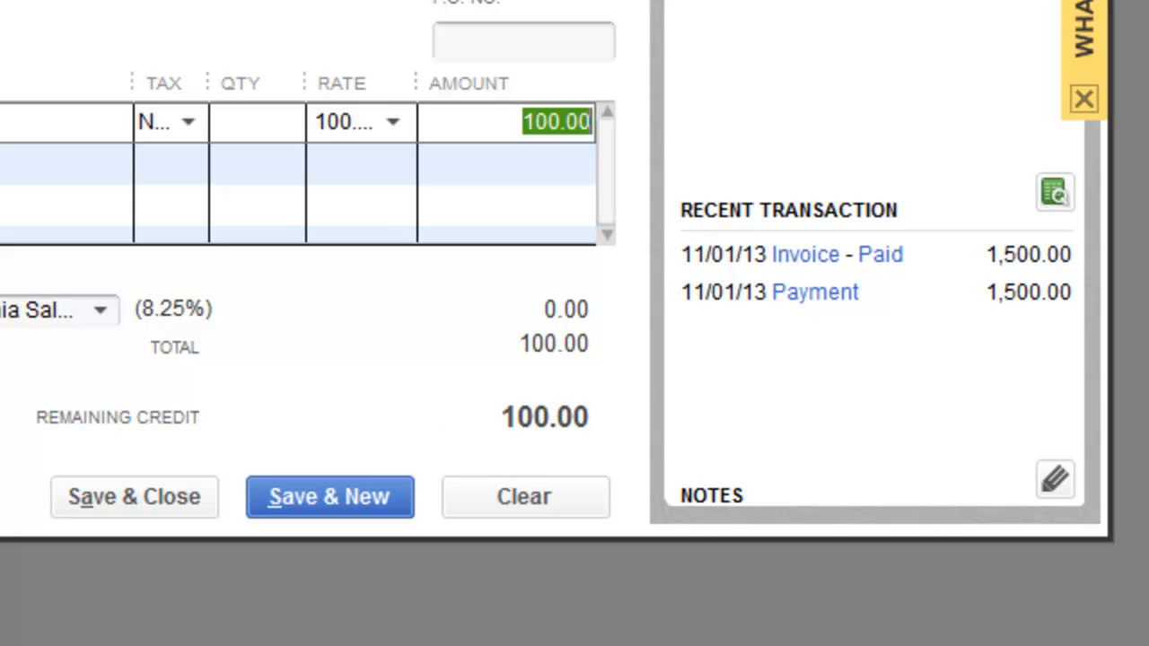
click(505, 501)
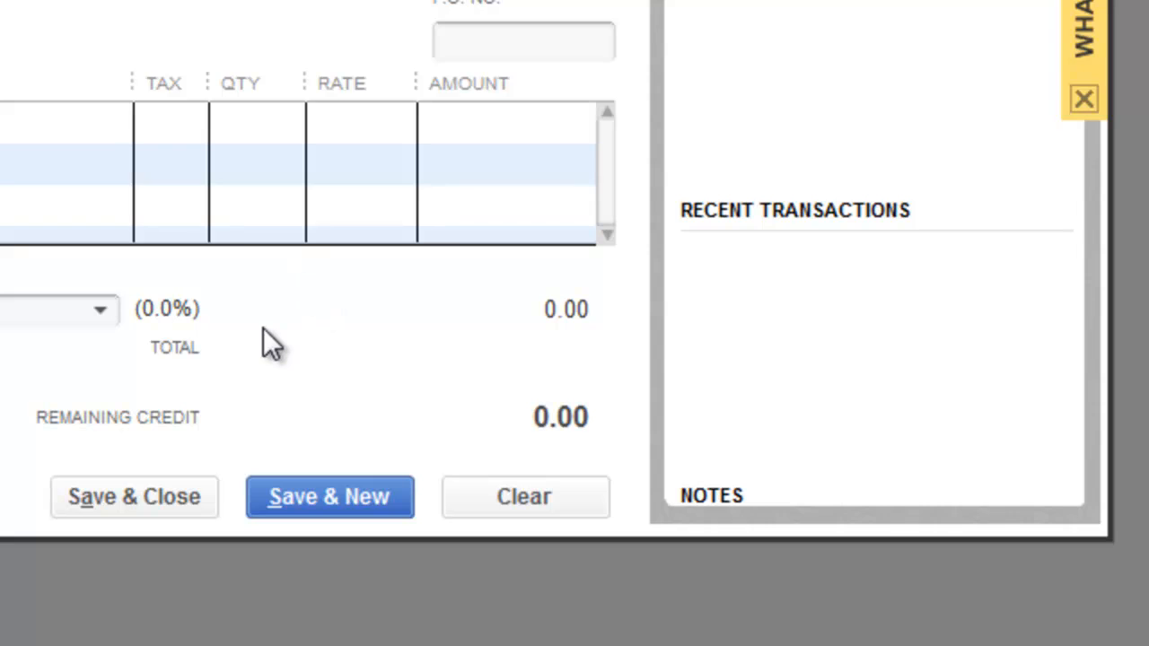